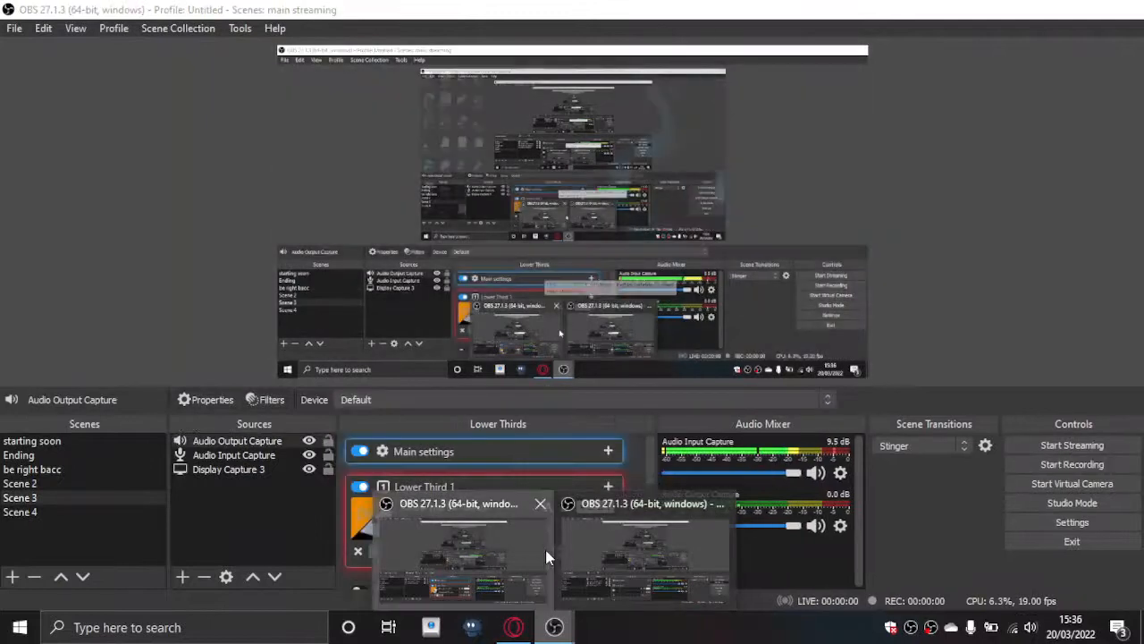
Step: Open the OBS settings, look over the stream service and server options, and go to the output settings
{"action": "left_click", "coordinate": [545, 549]}
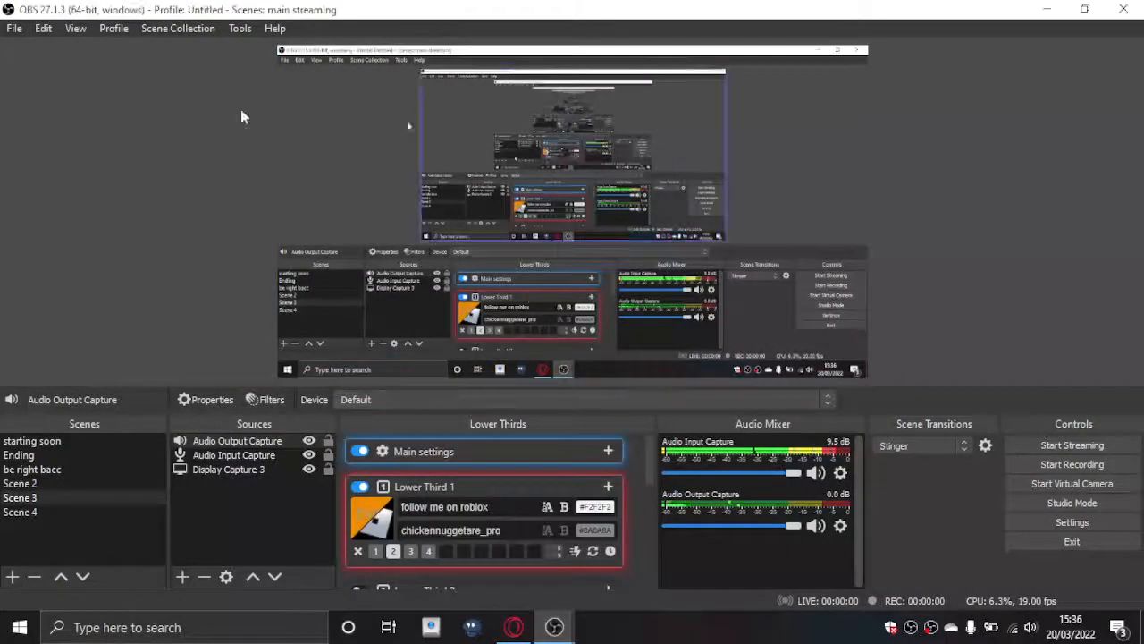
{"action": "left_click", "coordinate": [14, 28]}
{"action": "key", "text": "Right"}
{"action": "mouse_move", "coordinate": [14, 29]}
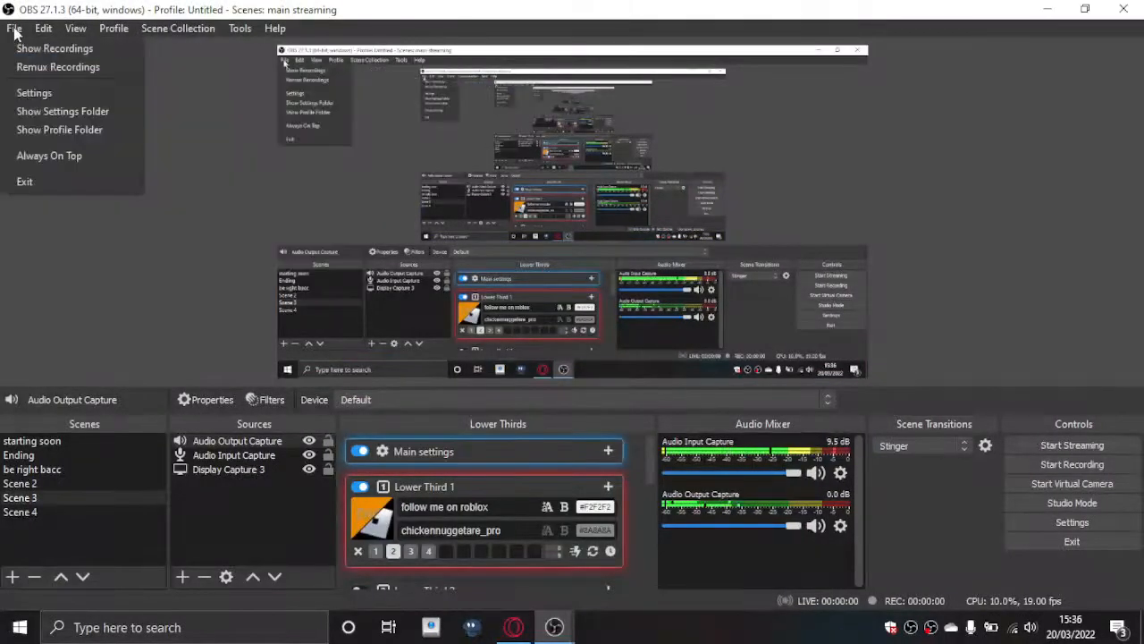
{"action": "left_click", "coordinate": [32, 95]}
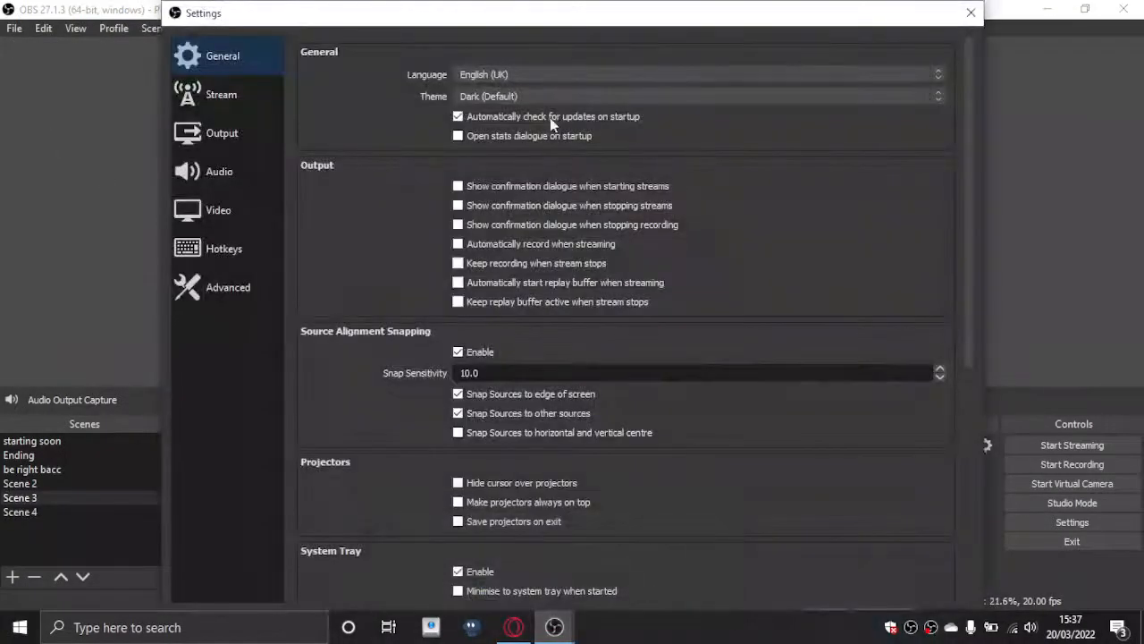
{"action": "left_click", "coordinate": [184, 96]}
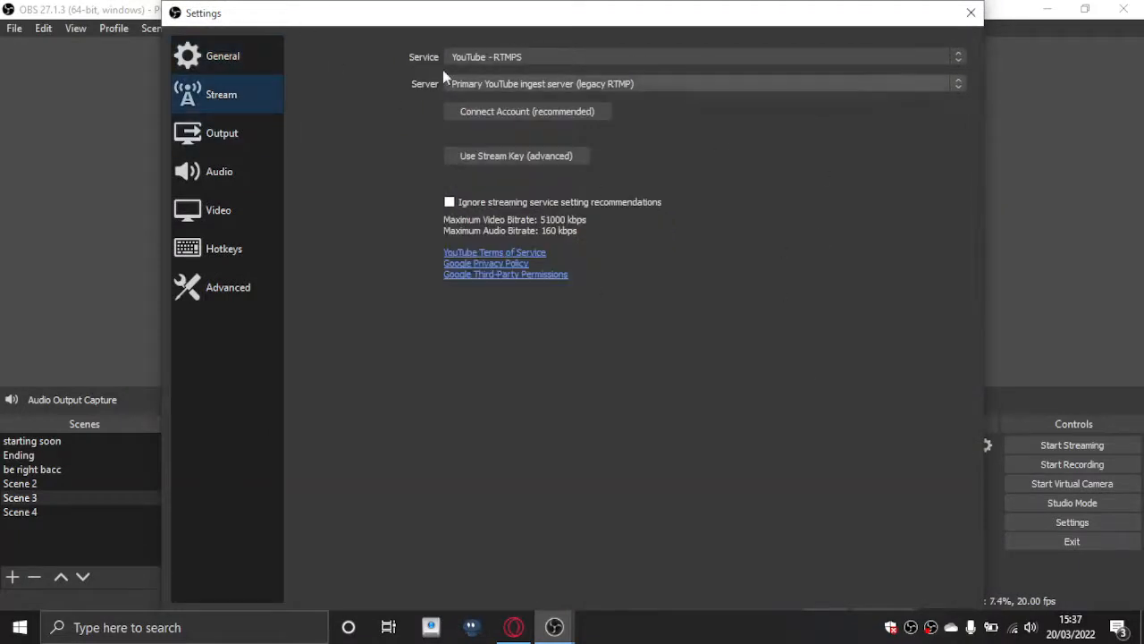
{"action": "left_click", "coordinate": [199, 143]}
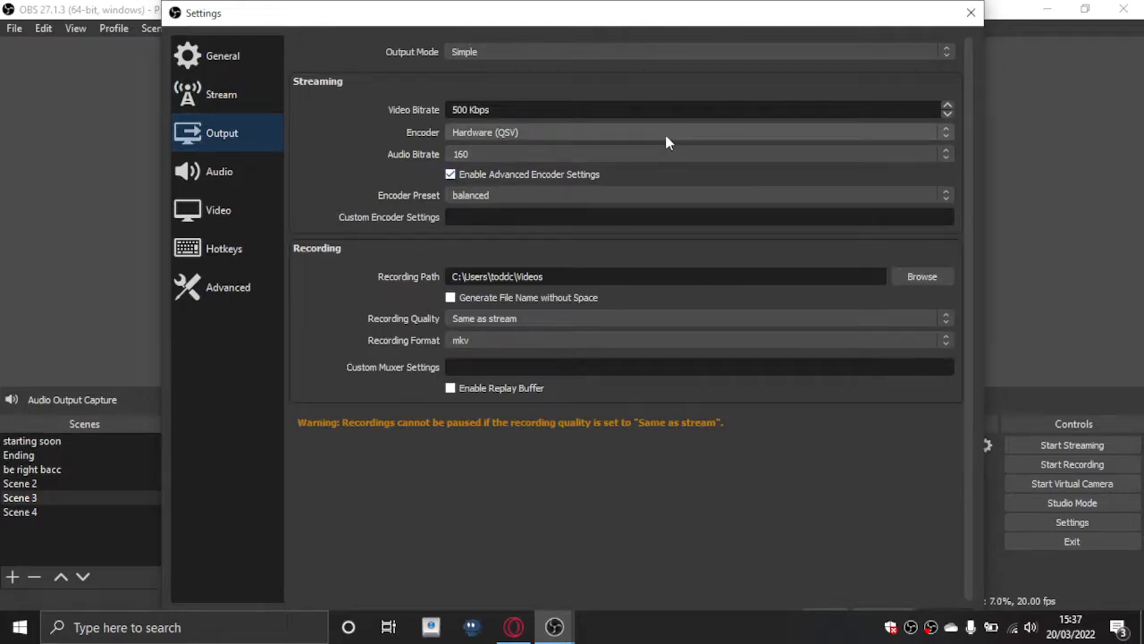
Step: Switch the output mode to Advanced and examine the streaming rate control, CPU usage preset and encoder choices
{"action": "left_click", "coordinate": [644, 51]}
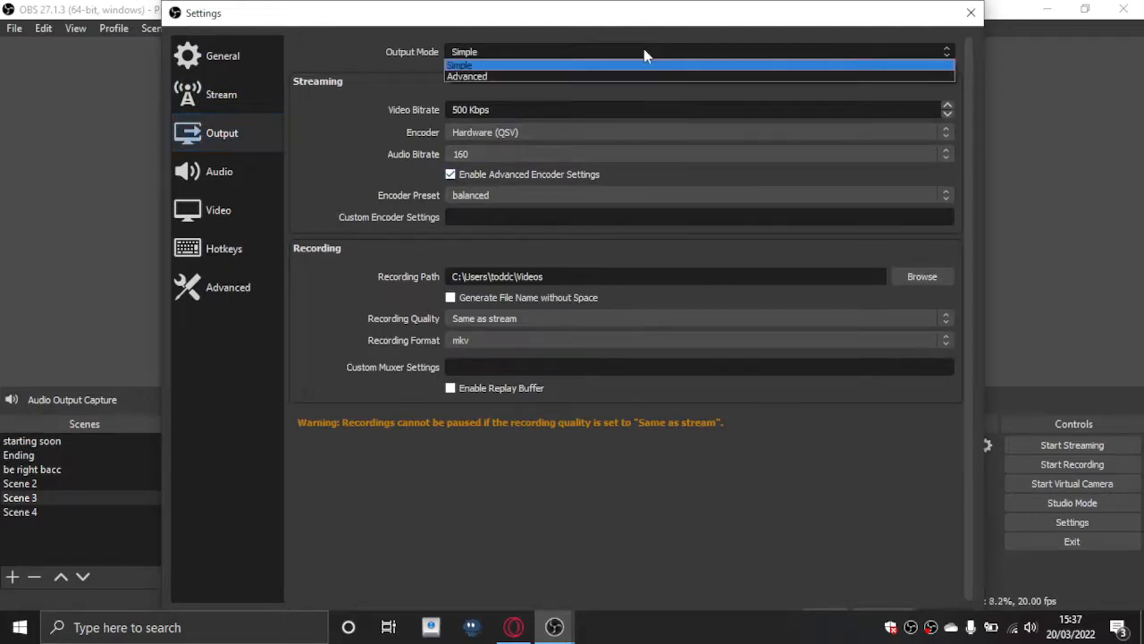
{"action": "left_click", "coordinate": [563, 76]}
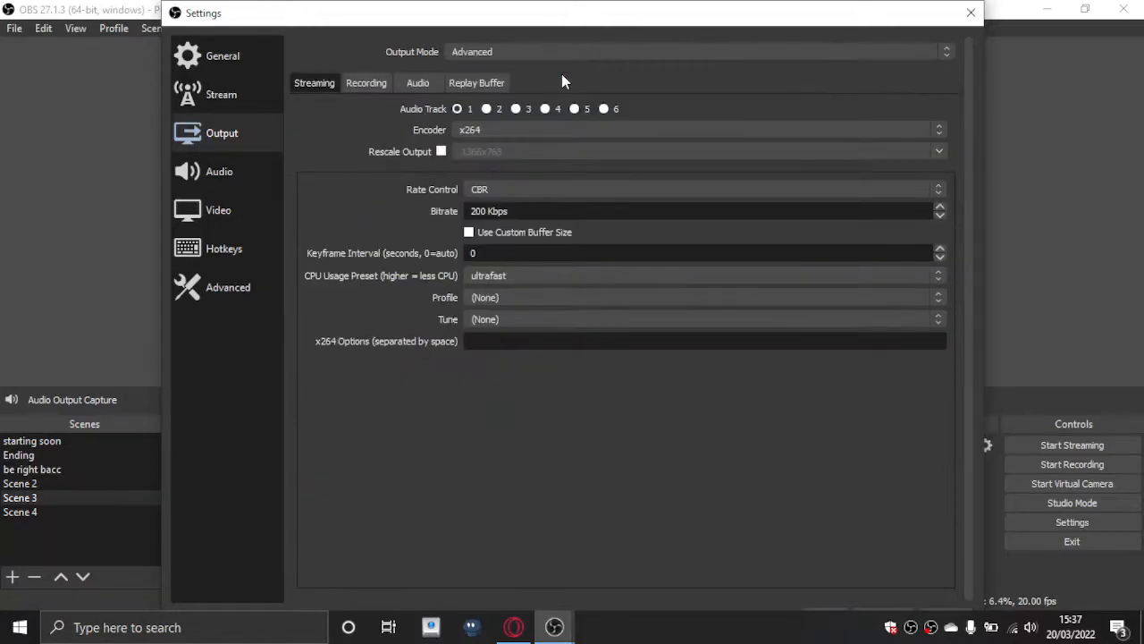
{"action": "left_click", "coordinate": [485, 191]}
{"action": "left_click", "coordinate": [485, 193]}
{"action": "left_click", "coordinate": [528, 274]}
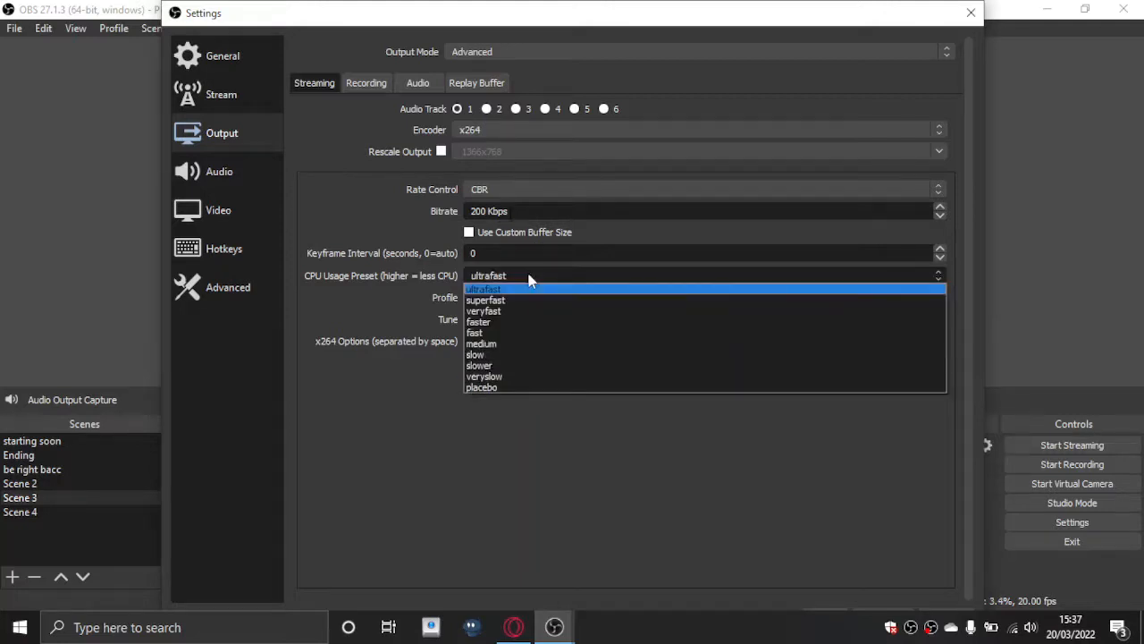
{"action": "left_click", "coordinate": [529, 280]}
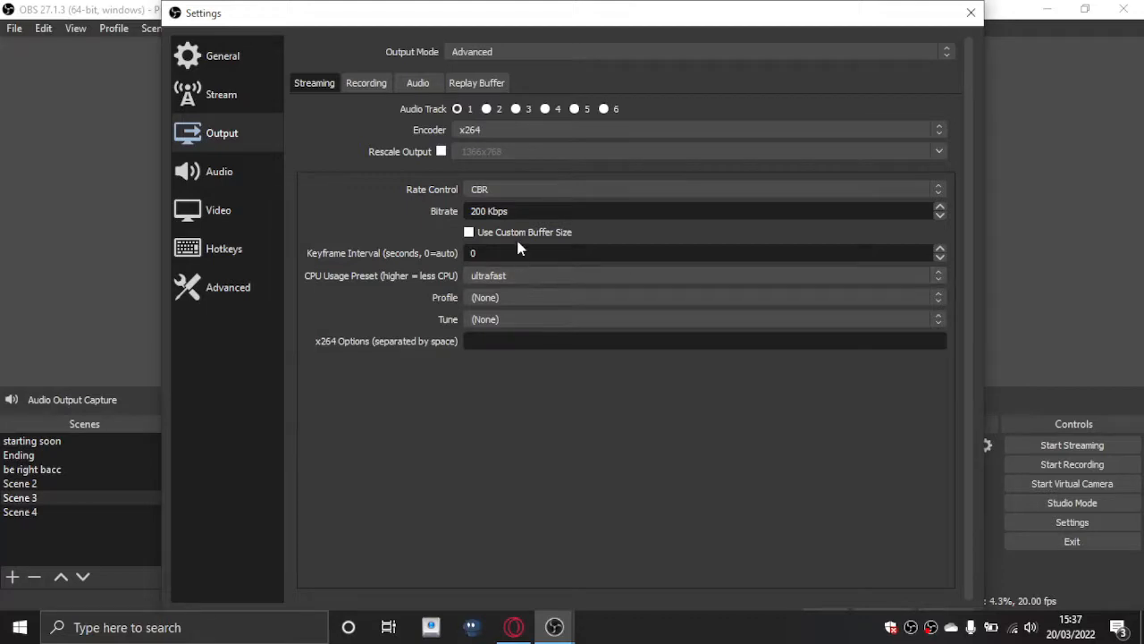
{"action": "left_click", "coordinate": [494, 130]}
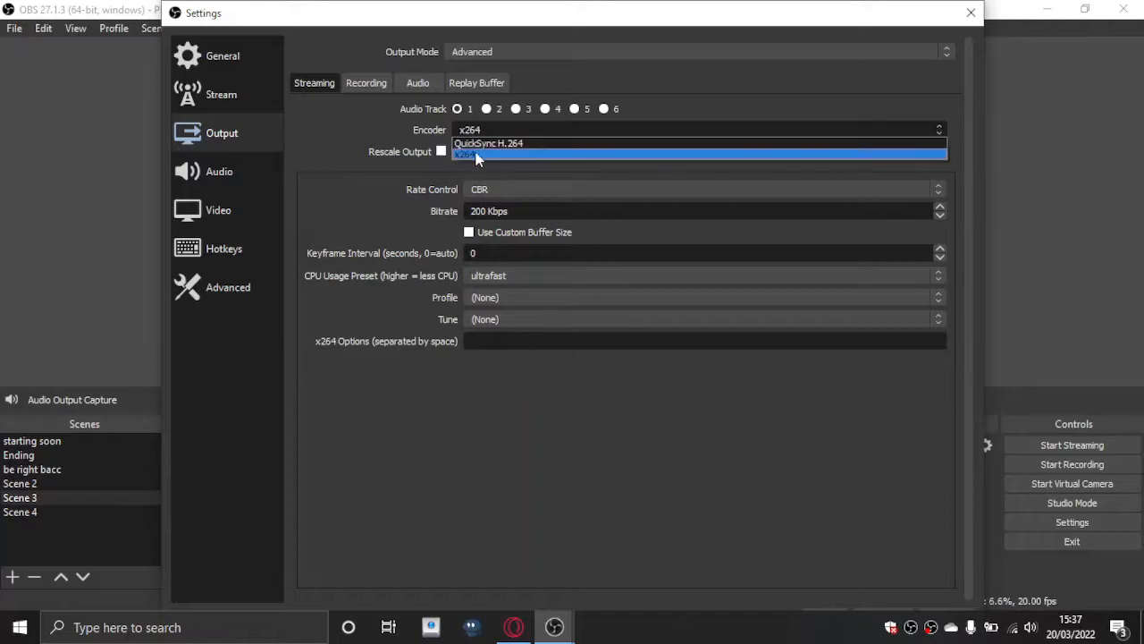
{"action": "left_click", "coordinate": [513, 125]}
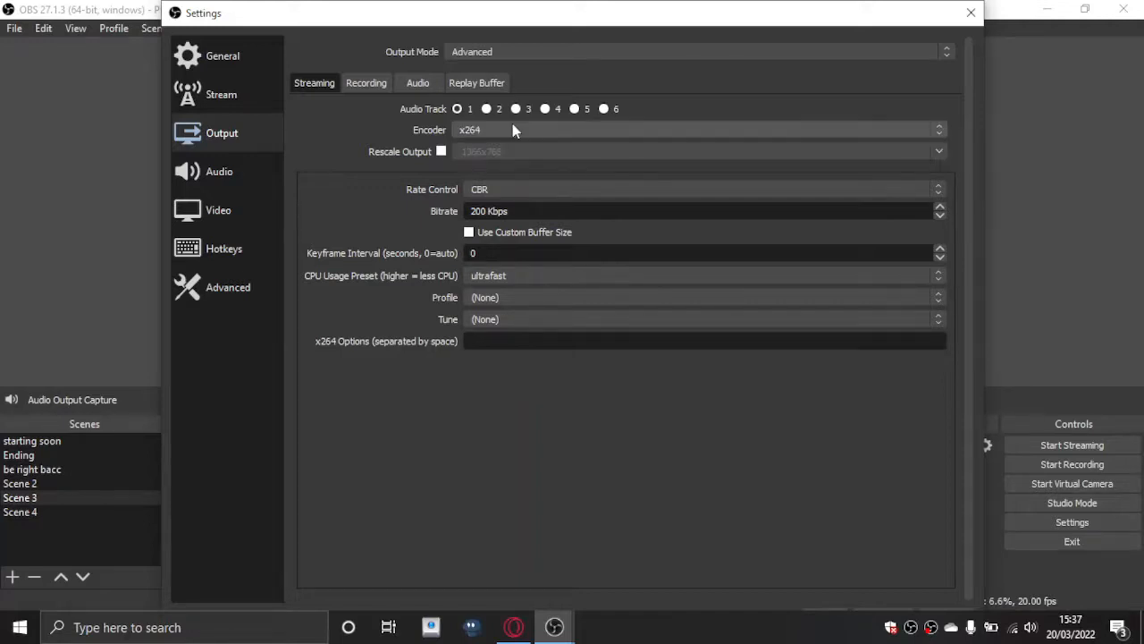
{"action": "left_click", "coordinate": [512, 125]}
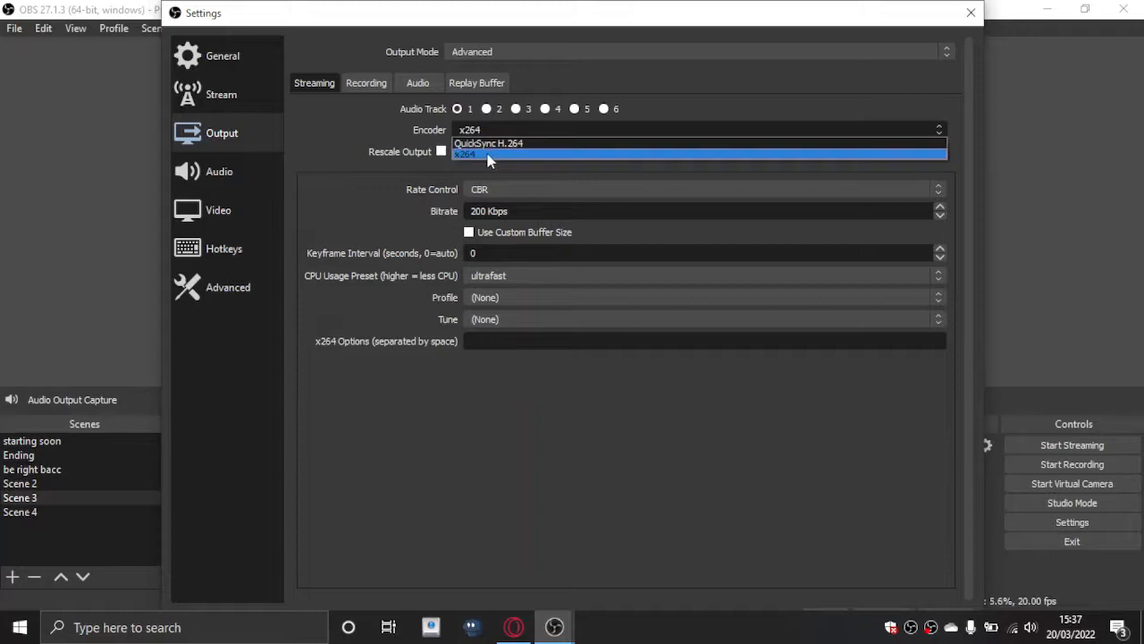
{"action": "left_click", "coordinate": [498, 131]}
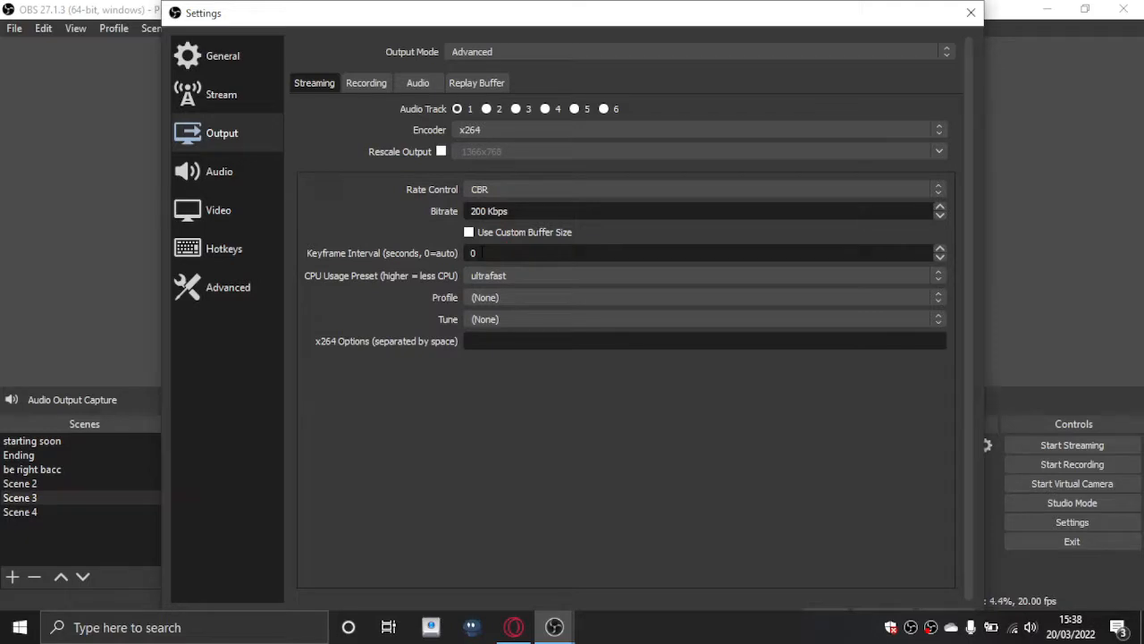
Step: Review the advanced output settings for recording, audio tracks and the replay buffer, comparing the recording encoder with the streaming encoder
{"action": "left_click", "coordinate": [370, 82]}
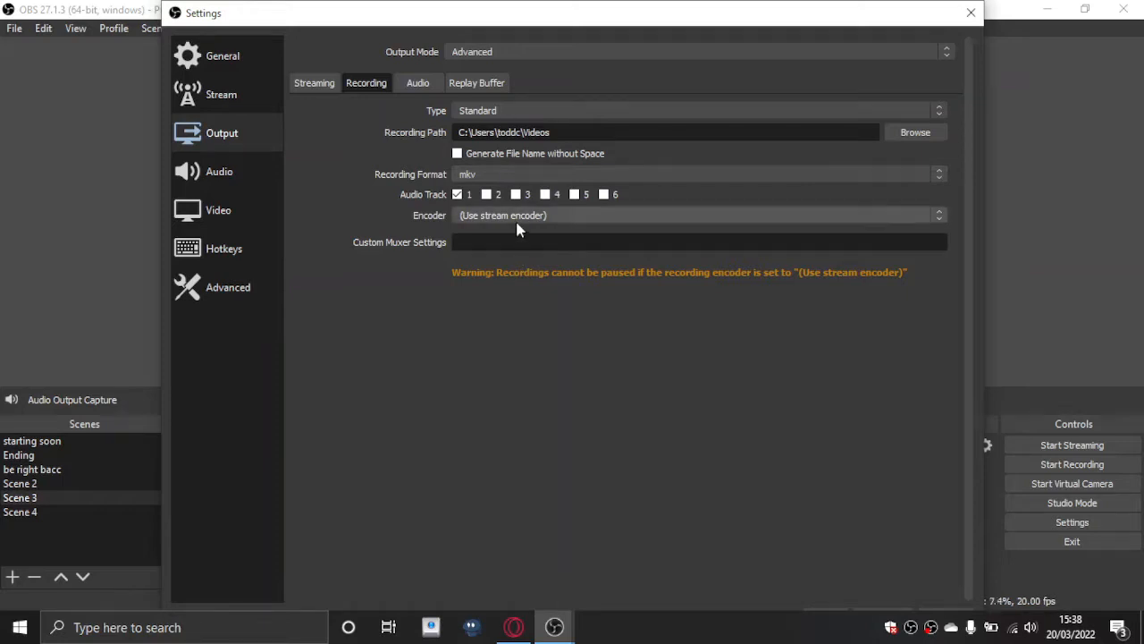
{"action": "left_click", "coordinate": [311, 81]}
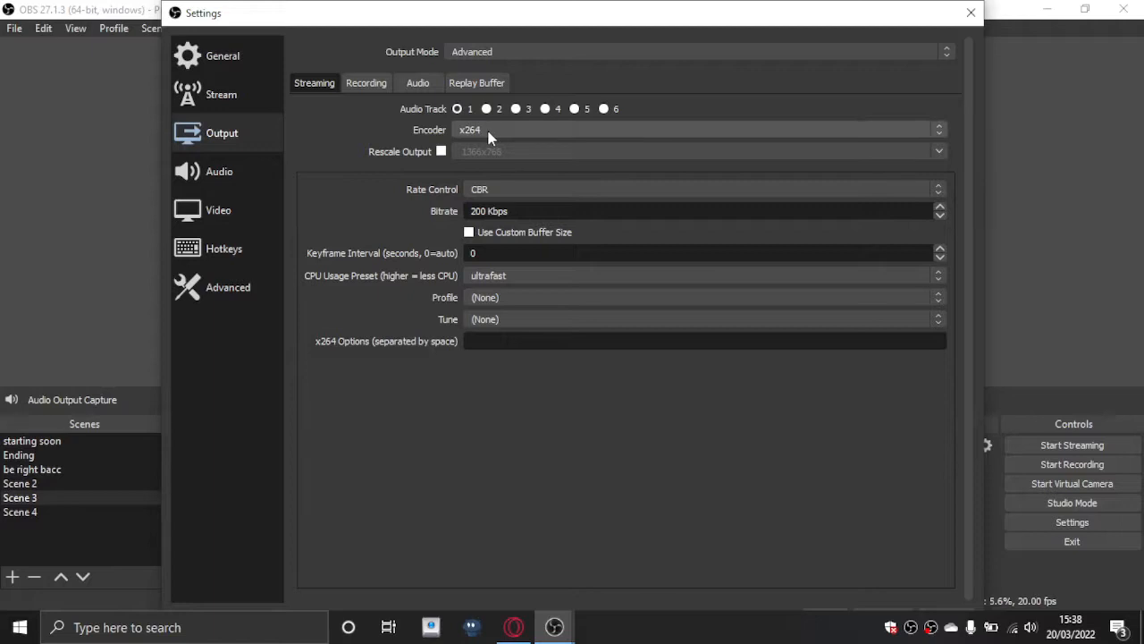
{"action": "left_click", "coordinate": [362, 83]}
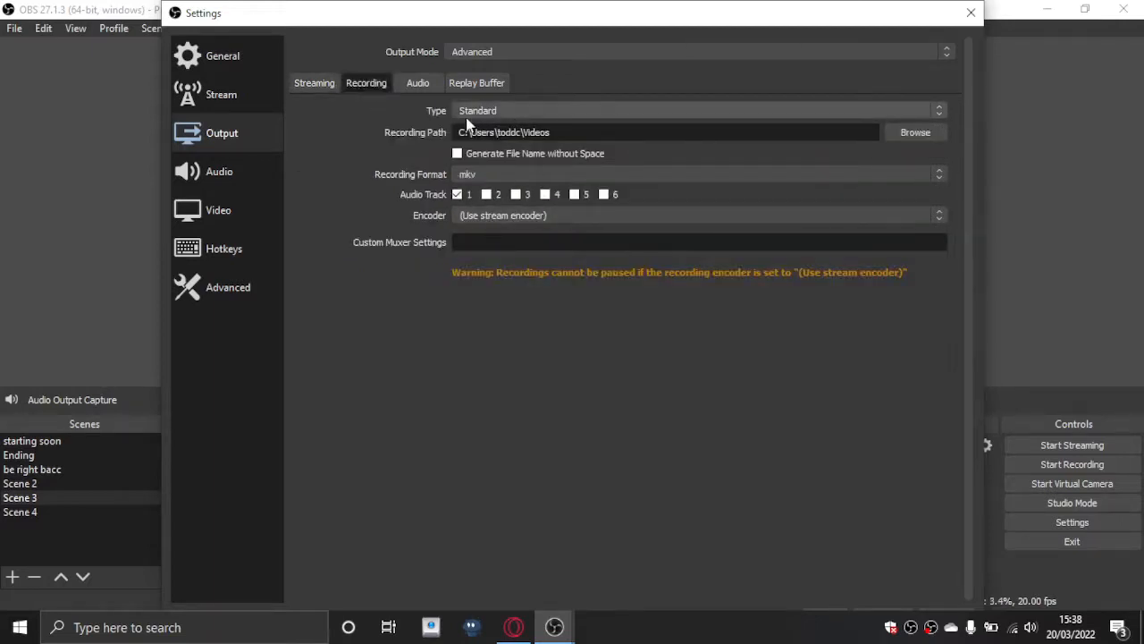
{"action": "left_click", "coordinate": [420, 83]}
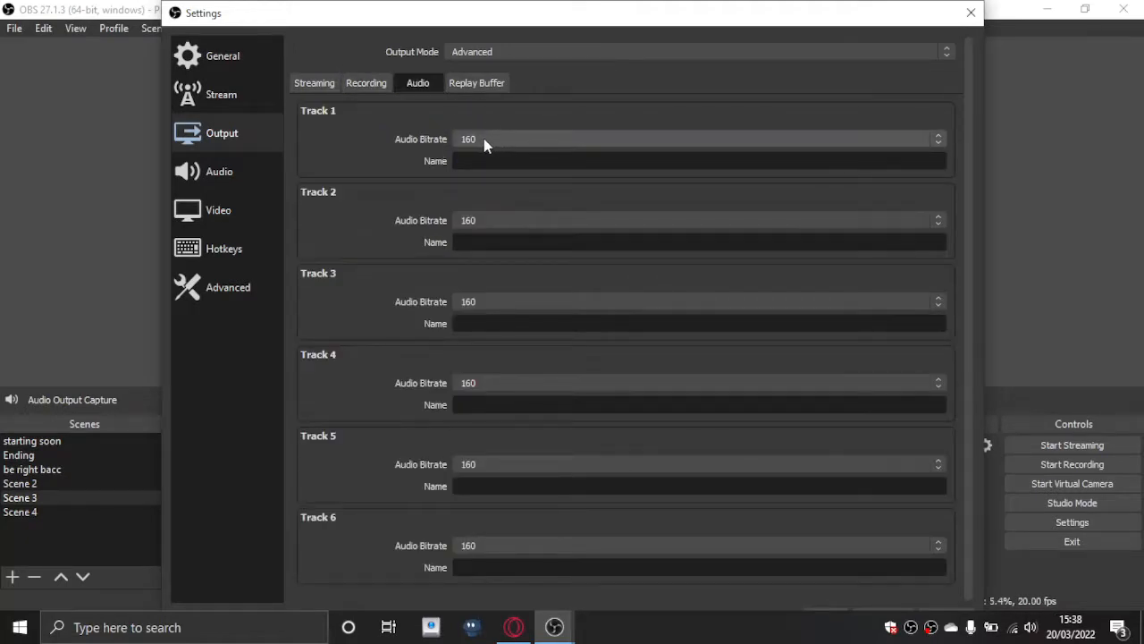
{"action": "left_click", "coordinate": [459, 83]}
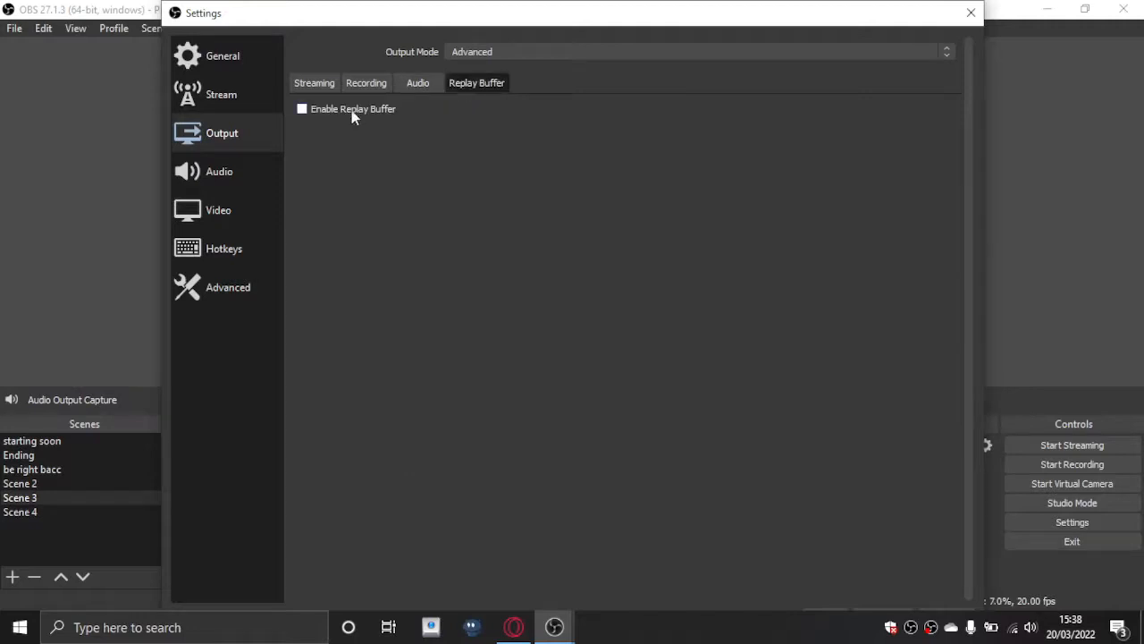
Step: Return the output mode to Simple, check the encoder preset choices, and select the video bitrate value
{"action": "left_click", "coordinate": [686, 51]}
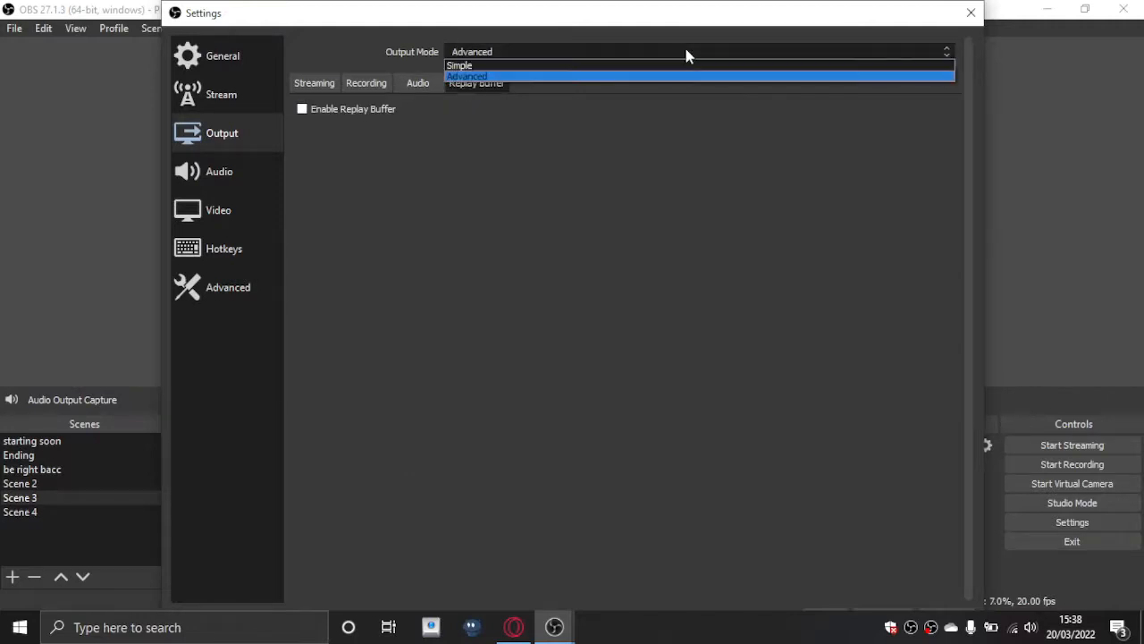
{"action": "left_click", "coordinate": [615, 67]}
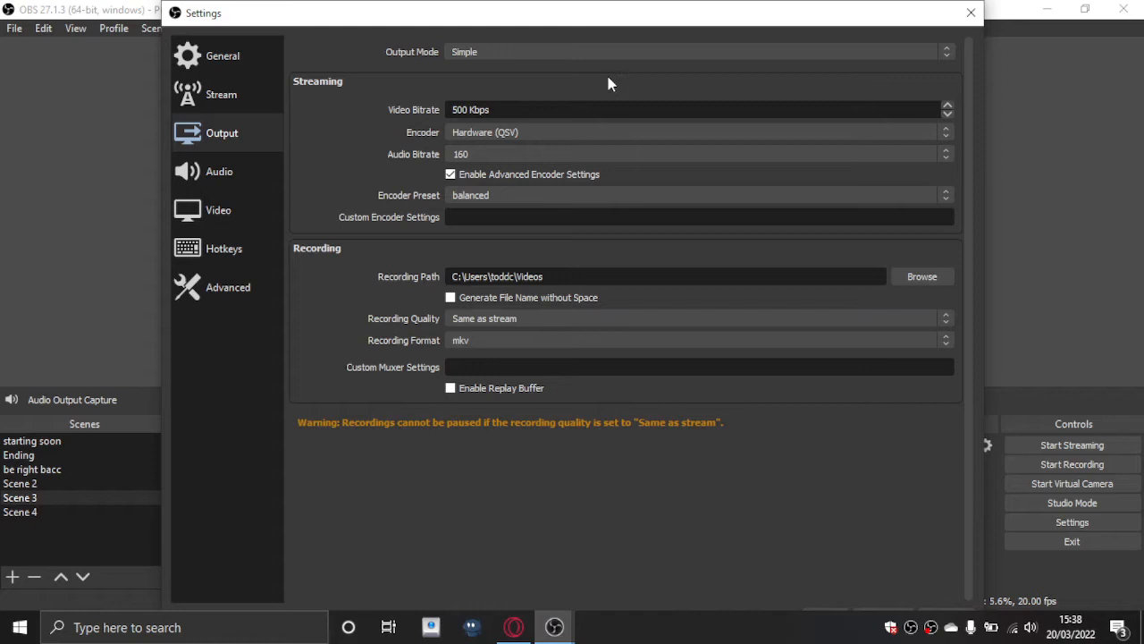
{"action": "left_click", "coordinate": [572, 197]}
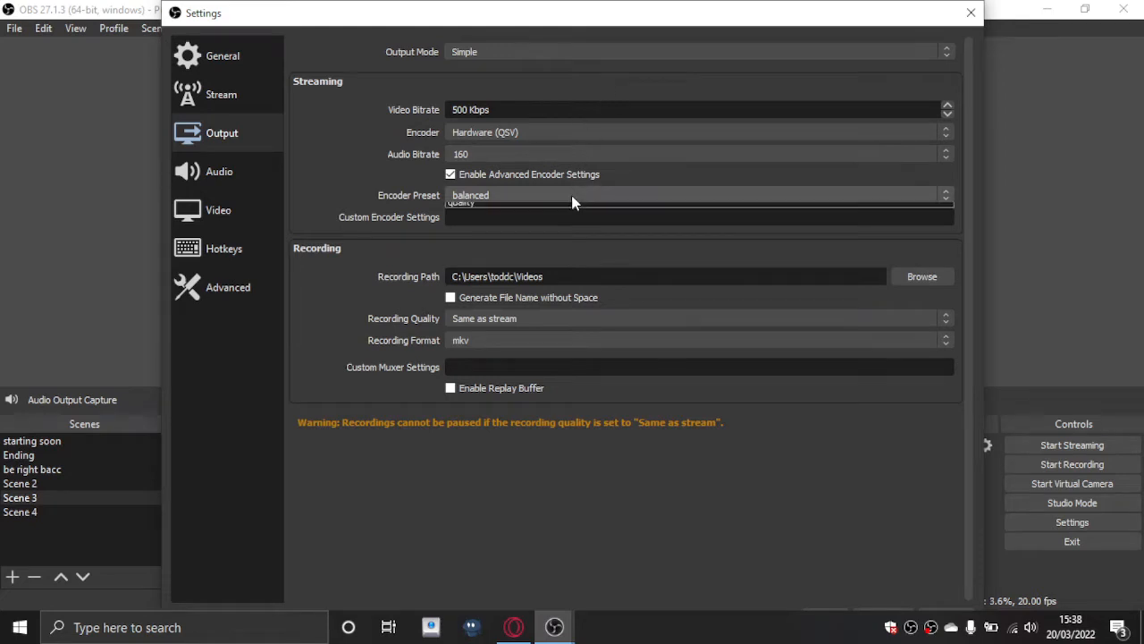
{"action": "left_click", "coordinate": [572, 202]}
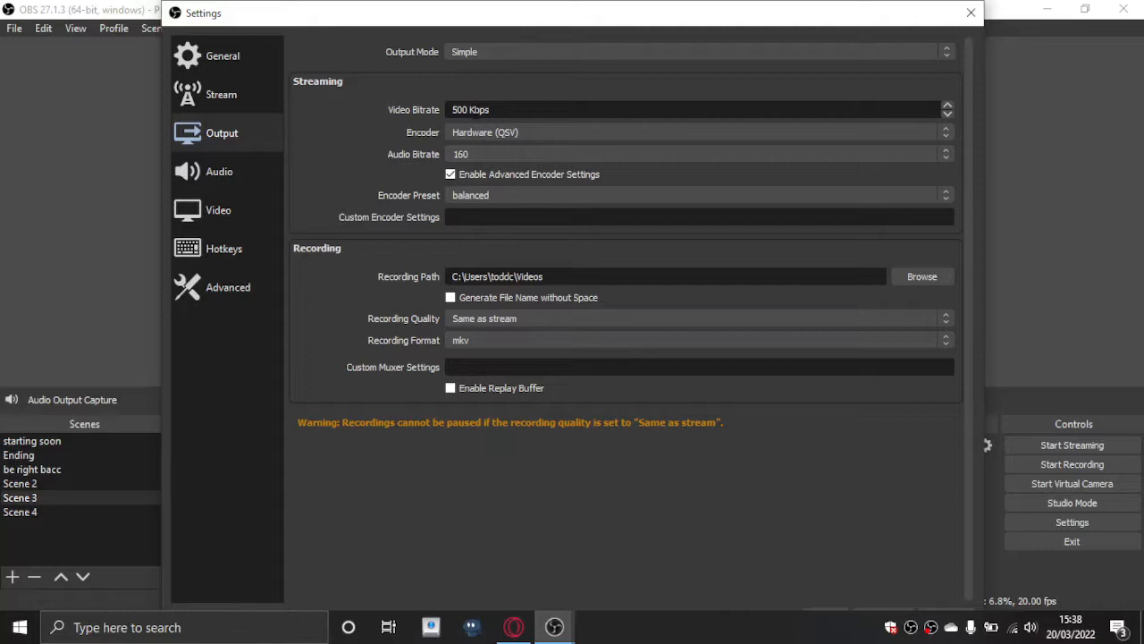
{"action": "left_click_drag", "start_coordinate": [492, 110], "coordinate": [449, 110]}
Step: Switch to the Opera browser and search the web for "youtube resolution bitrate" in a new tab
{"action": "left_click", "coordinate": [514, 626]}
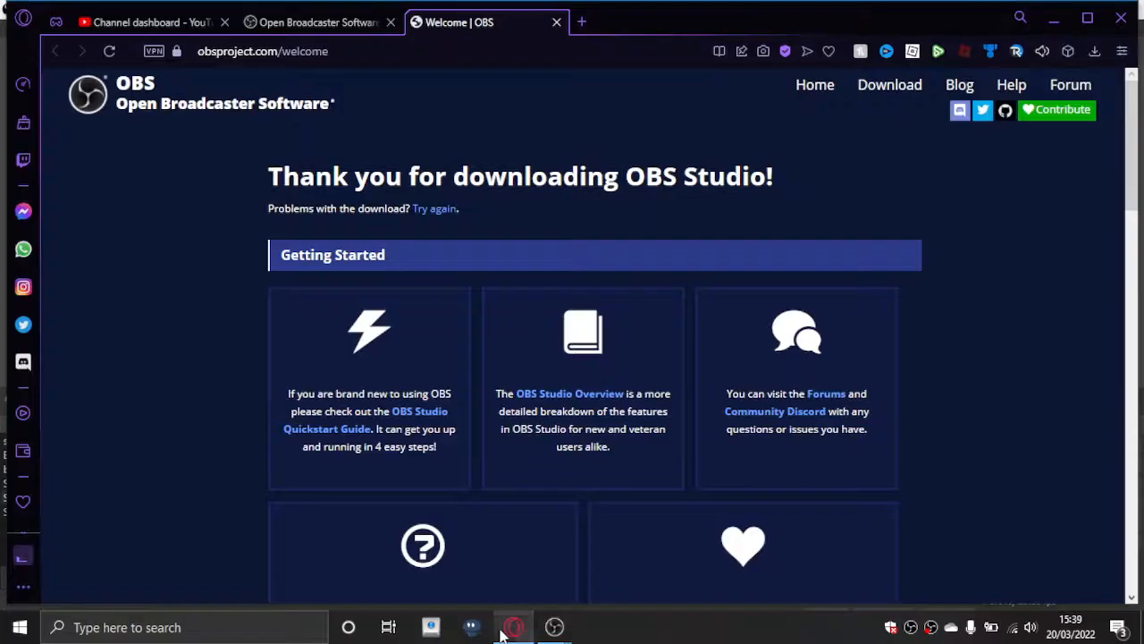
{"action": "left_click", "coordinate": [579, 21]}
{"action": "type", "text": "youtube"}
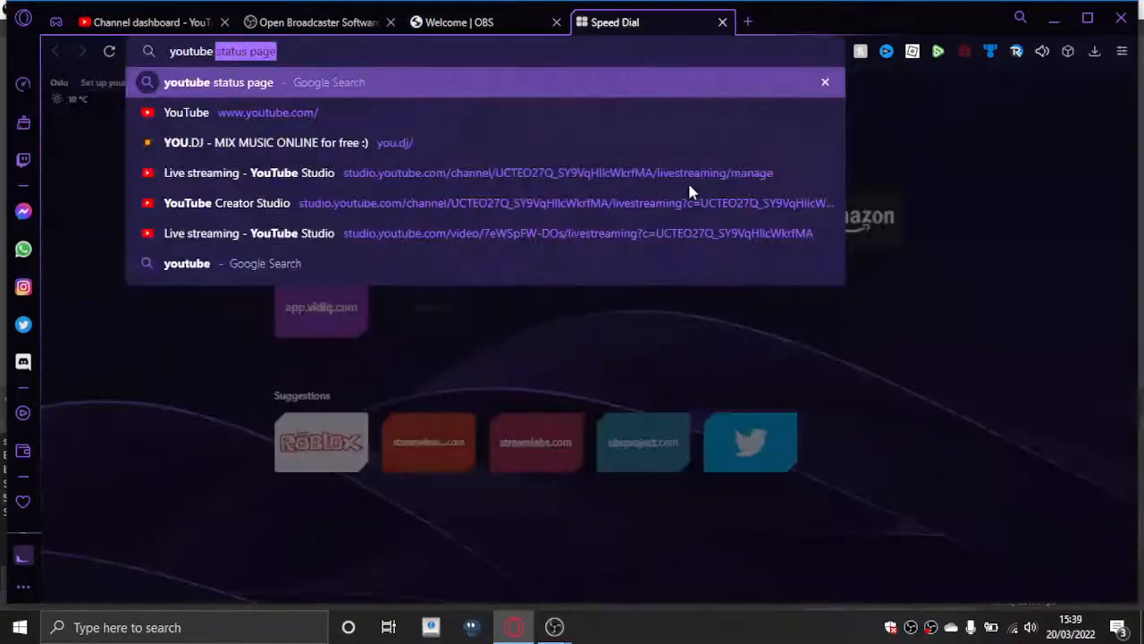
{"action": "type", "text": " resoluti"}
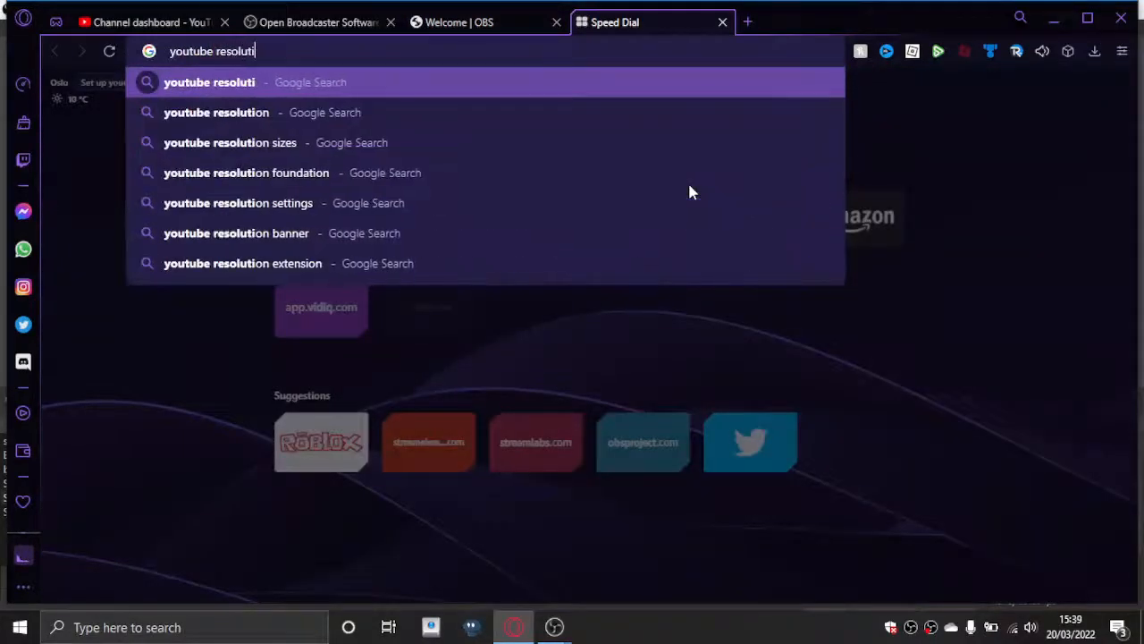
{"action": "type", "text": "on bitrate"}
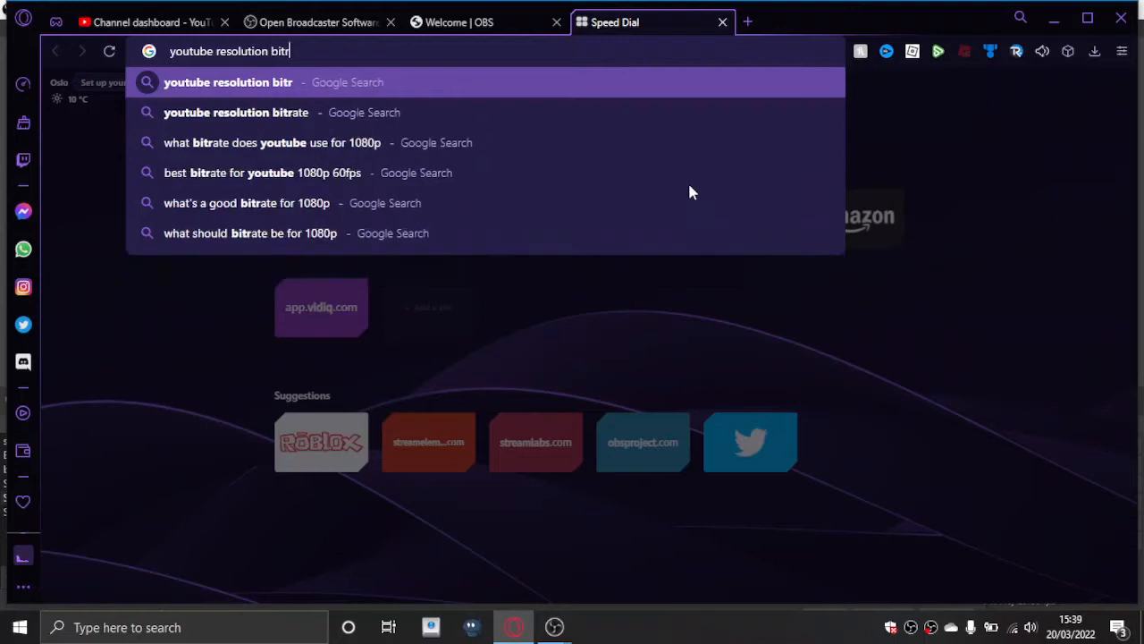
{"action": "key", "text": "Return"}
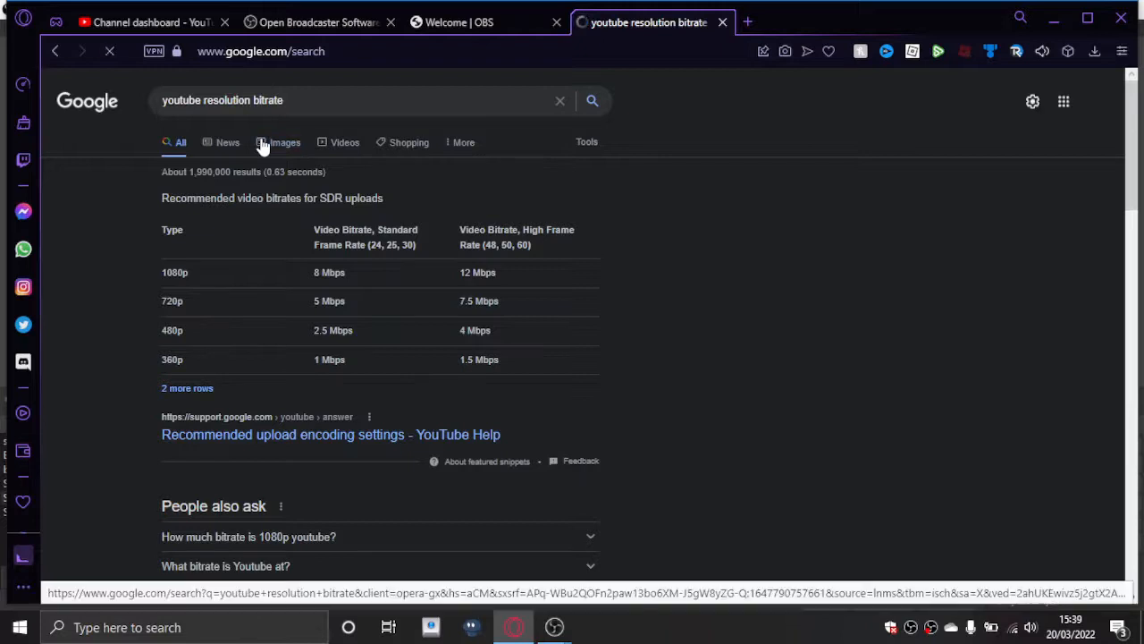
Step: Show the image results and preview the Mobile Motion and YouTube Movie Maker bitrate tables
{"action": "left_click", "coordinate": [264, 144]}
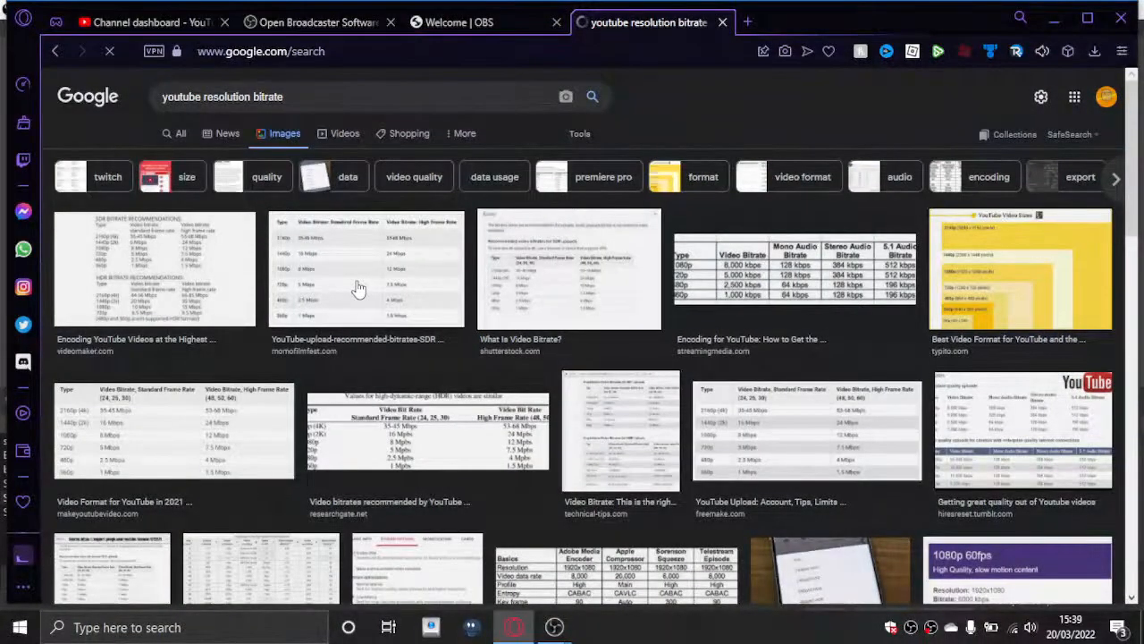
{"action": "left_click", "coordinate": [358, 288]}
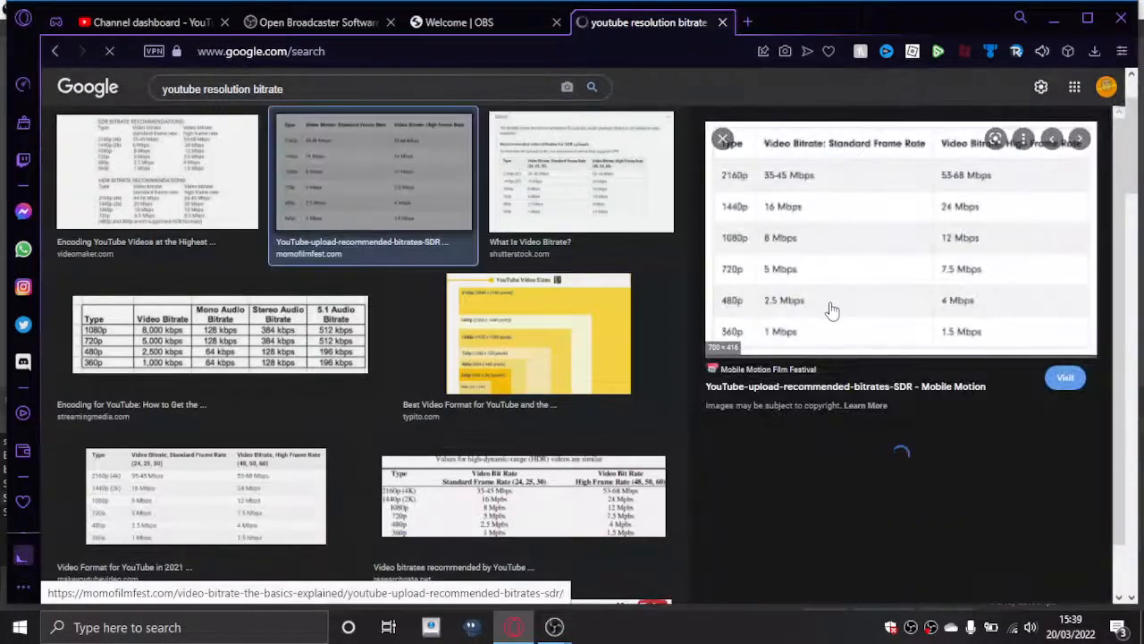
{"action": "left_click", "coordinate": [720, 140]}
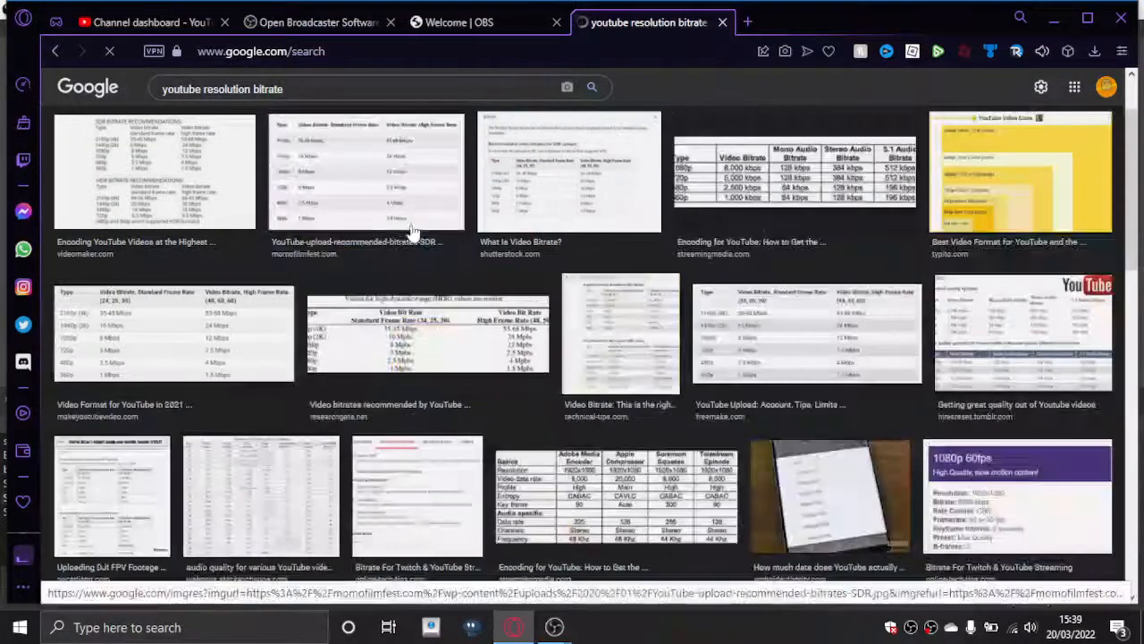
{"action": "left_click", "coordinate": [126, 307]}
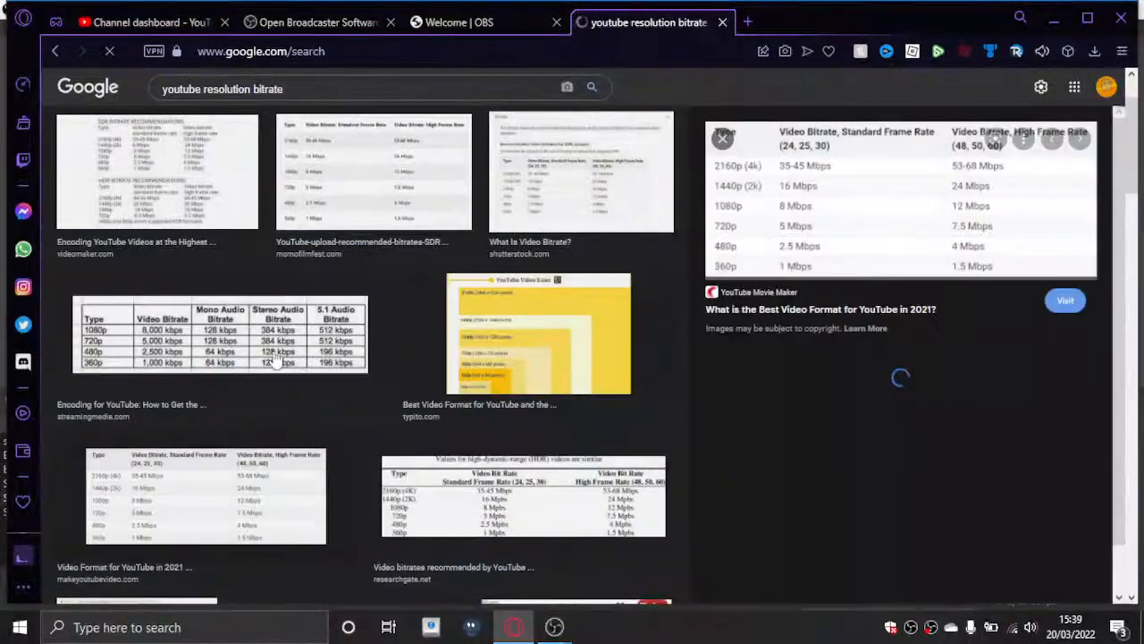
Step: Preview the Streaming Media bitrate table and examine the enlarged video bitrates recommended for each resolution
{"action": "left_click", "coordinate": [270, 345]}
{"action": "scroll", "coordinate": [270, 345], "scroll_direction": "up", "scroll_amount": 2}
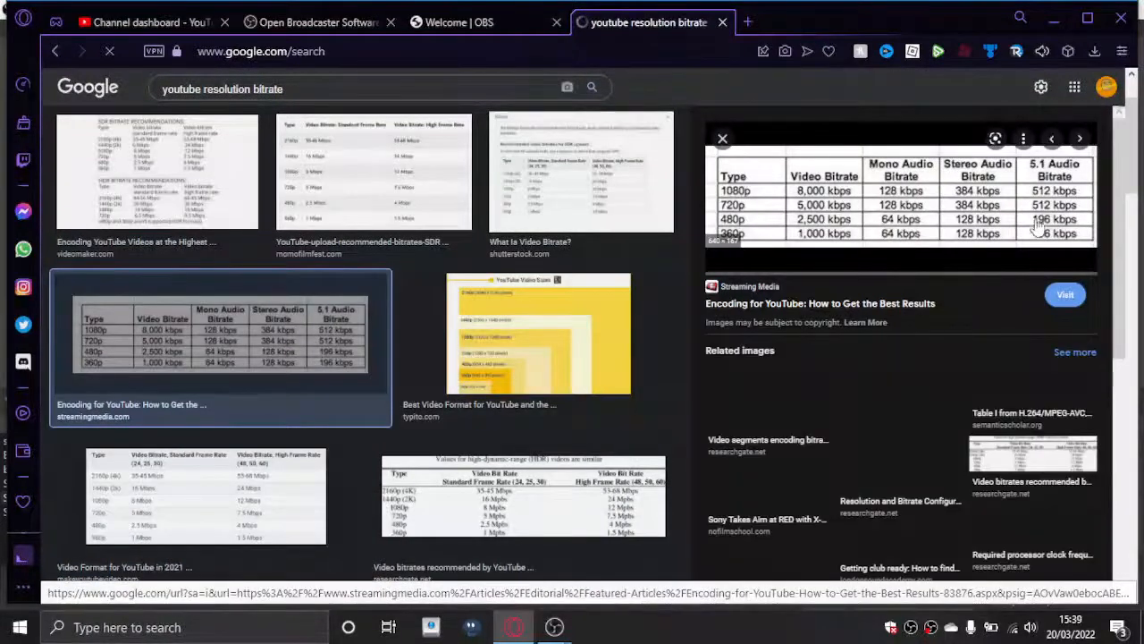
{"action": "scroll", "coordinate": [878, 238], "scroll_direction": "up", "scroll_amount": 5}
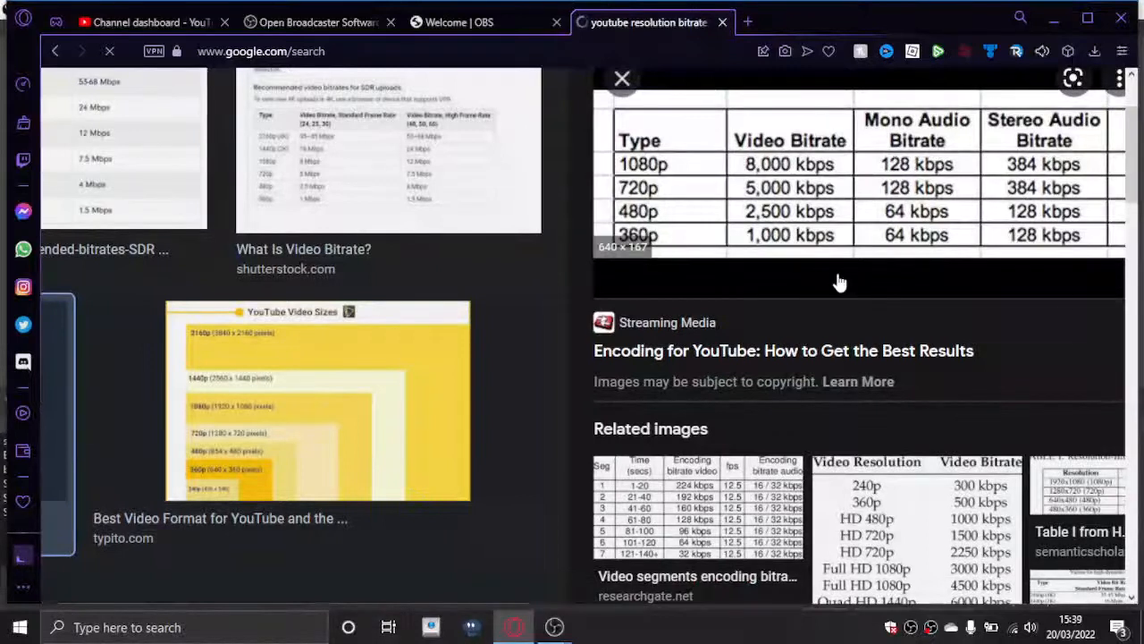
{"action": "scroll", "coordinate": [840, 282], "scroll_direction": "down", "scroll_amount": 5}
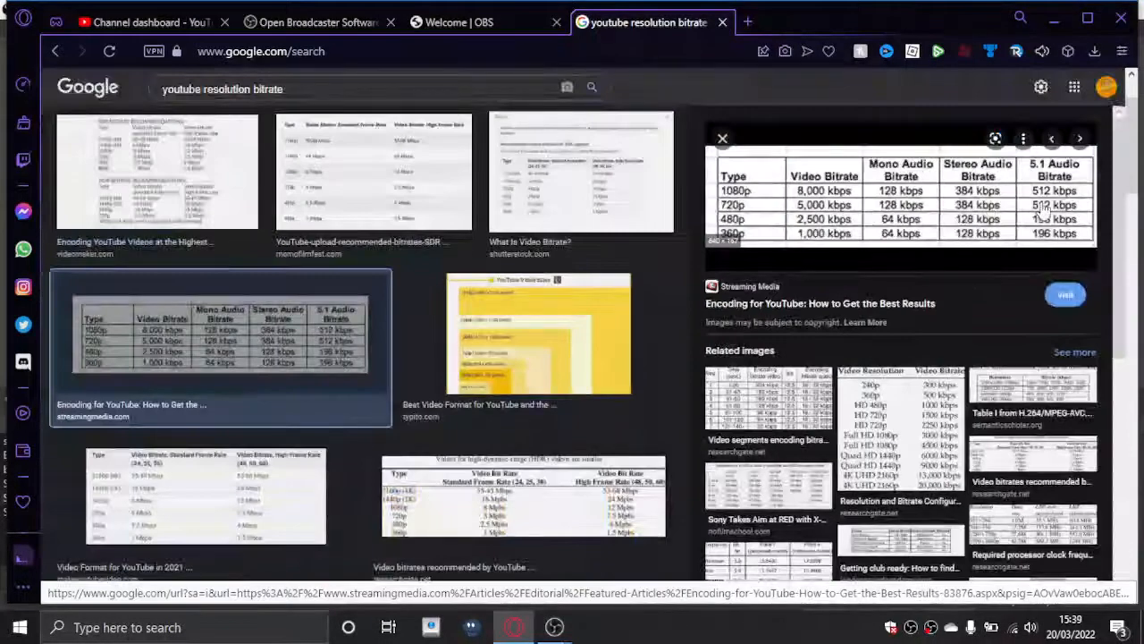
{"action": "scroll", "coordinate": [1043, 208], "scroll_direction": "up", "scroll_amount": 5}
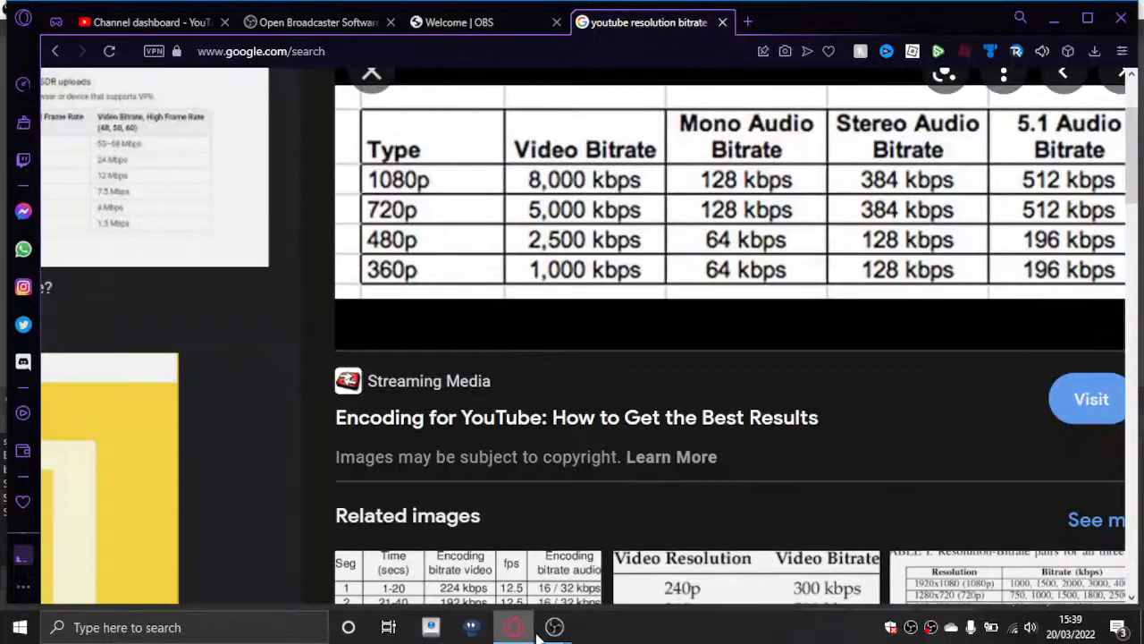
Step: Compare the OBS video bitrate with the YouTube bitrate table, close the search tab in Opera, and return to the OBS output settings
{"action": "mouse_move", "coordinate": [541, 631]}
{"action": "left_click", "coordinate": [512, 547]}
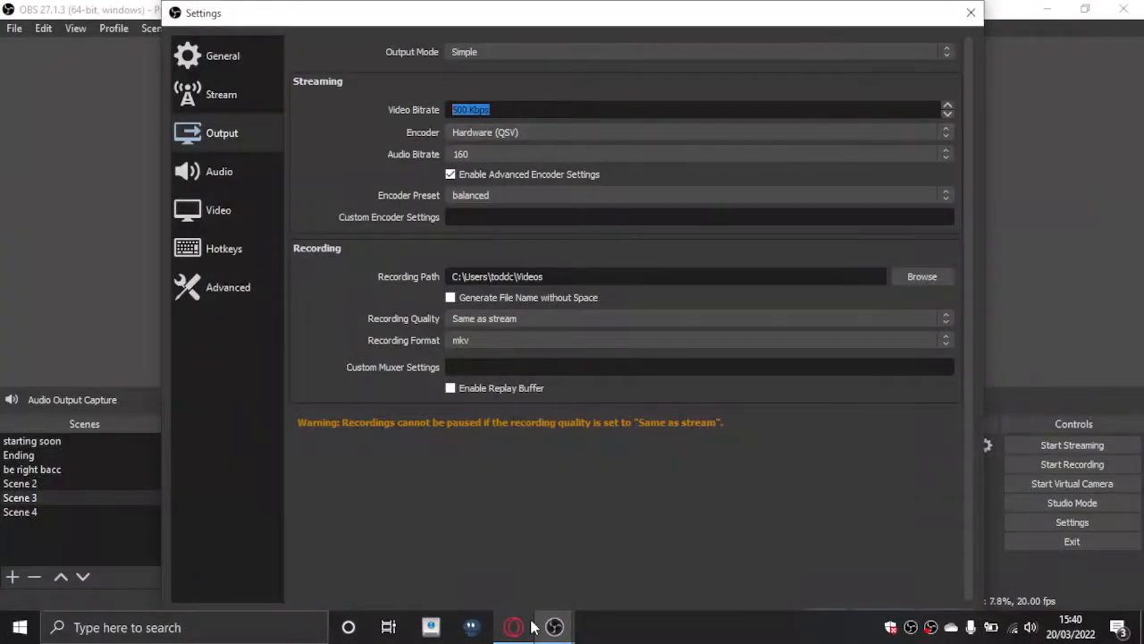
{"action": "mouse_move", "coordinate": [533, 628]}
{"action": "left_click", "coordinate": [551, 566]}
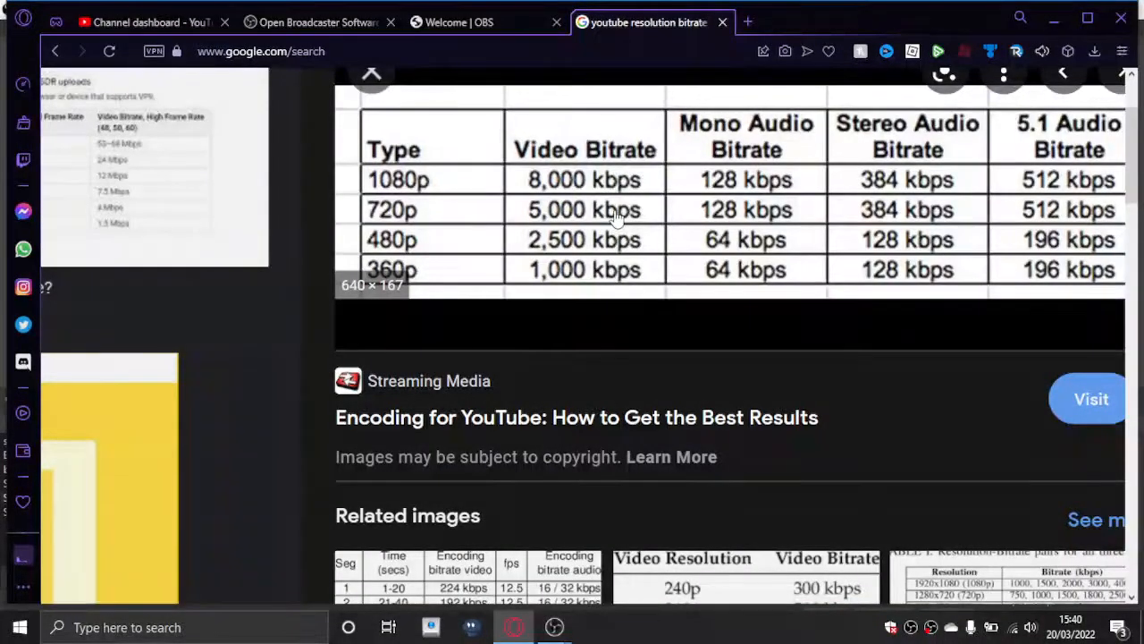
{"action": "left_click", "coordinate": [723, 22]}
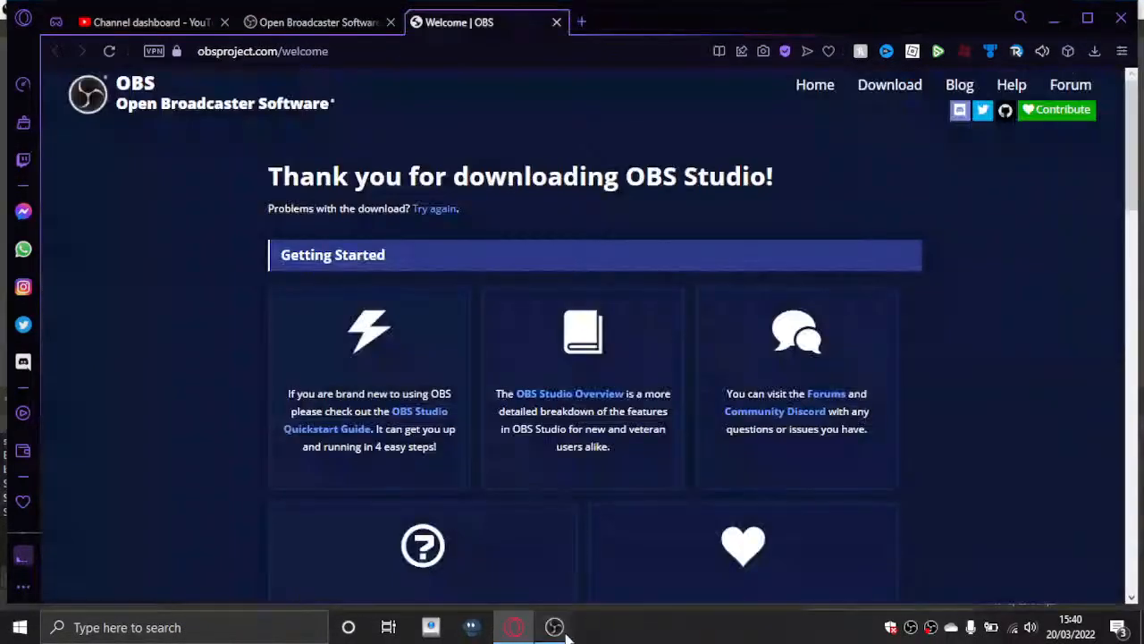
{"action": "mouse_move", "coordinate": [565, 633]}
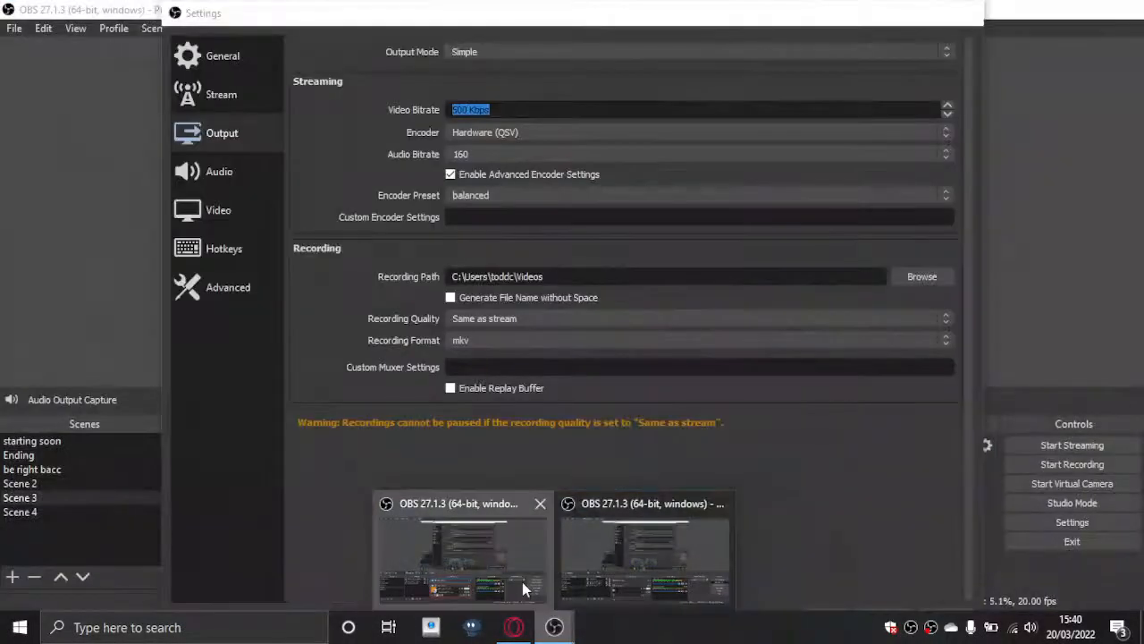
{"action": "left_click", "coordinate": [522, 582]}
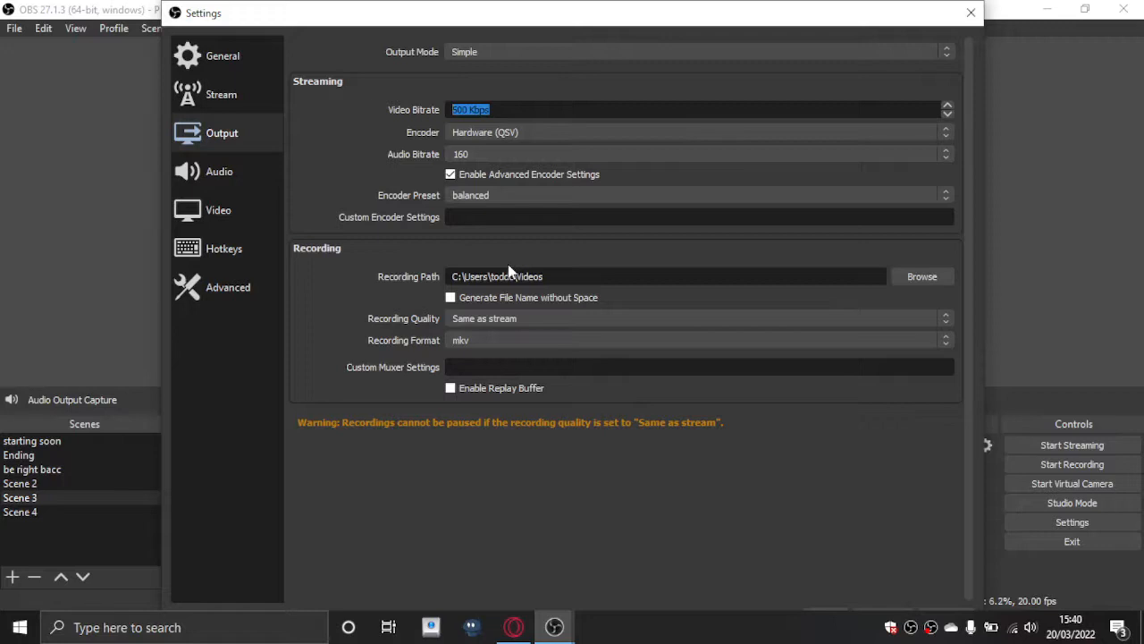
Step: Show the audio settings and look over the global audio devices, meters and audio hotkeys
{"action": "left_click", "coordinate": [241, 175]}
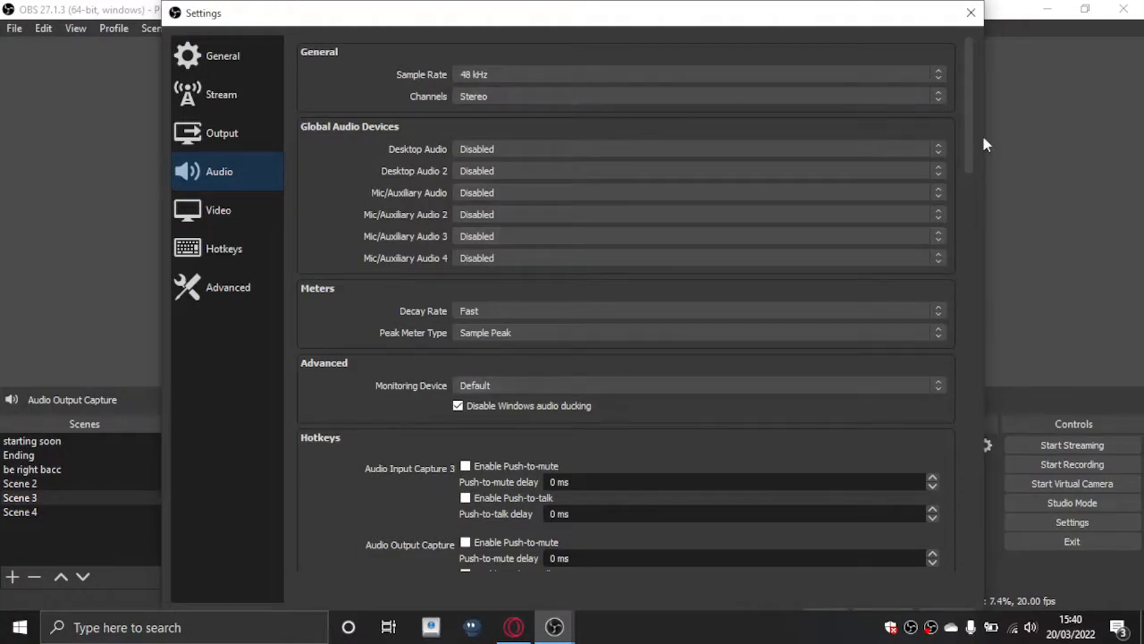
{"action": "left_click_drag", "start_coordinate": [970, 169], "coordinate": [903, 527]}
{"action": "left_click_drag", "start_coordinate": [832, 75], "coordinate": [797, 2]}
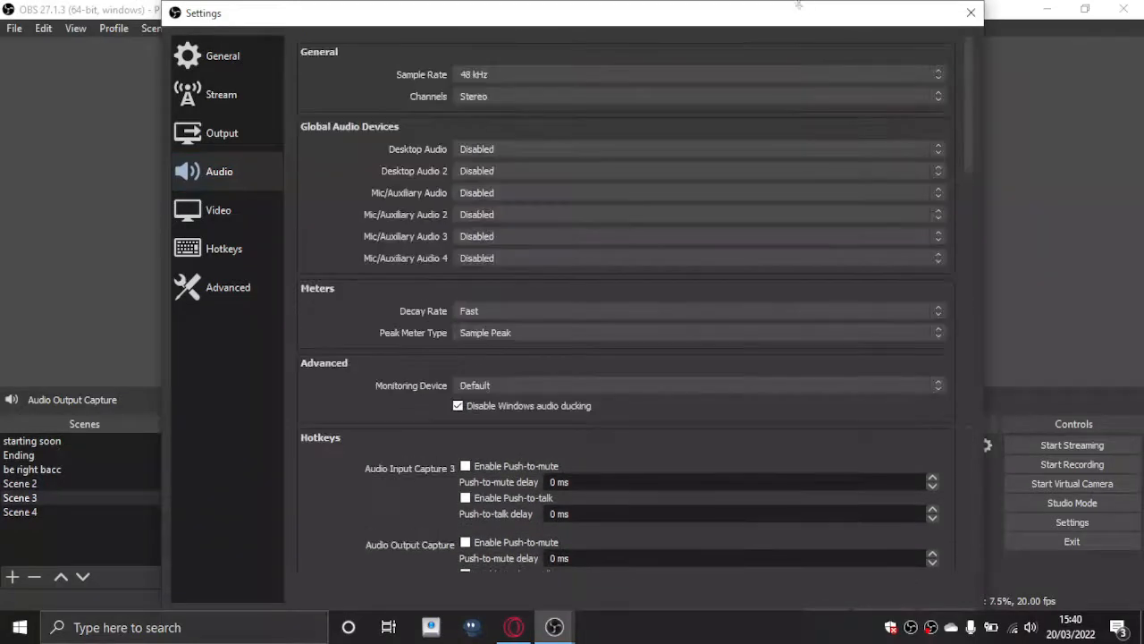
Step: In the video settings, select 1280x720 as the output resolution and Lanczos (Sharpened scaling, 36 samples) as the downscale filter
{"action": "left_click", "coordinate": [177, 225]}
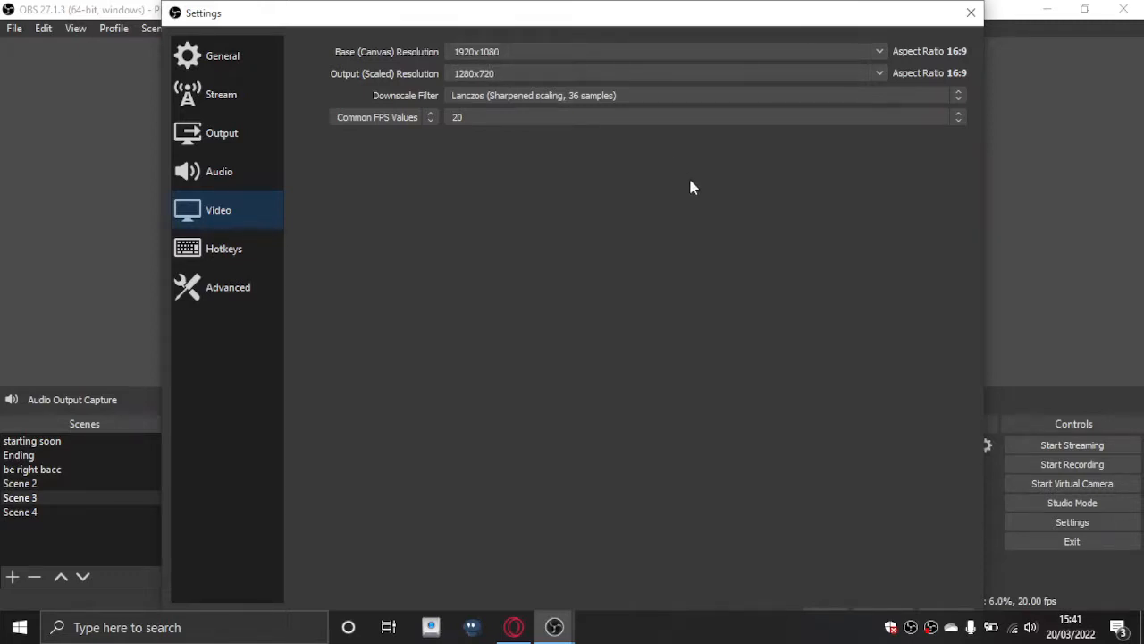
{"action": "left_click", "coordinate": [485, 79]}
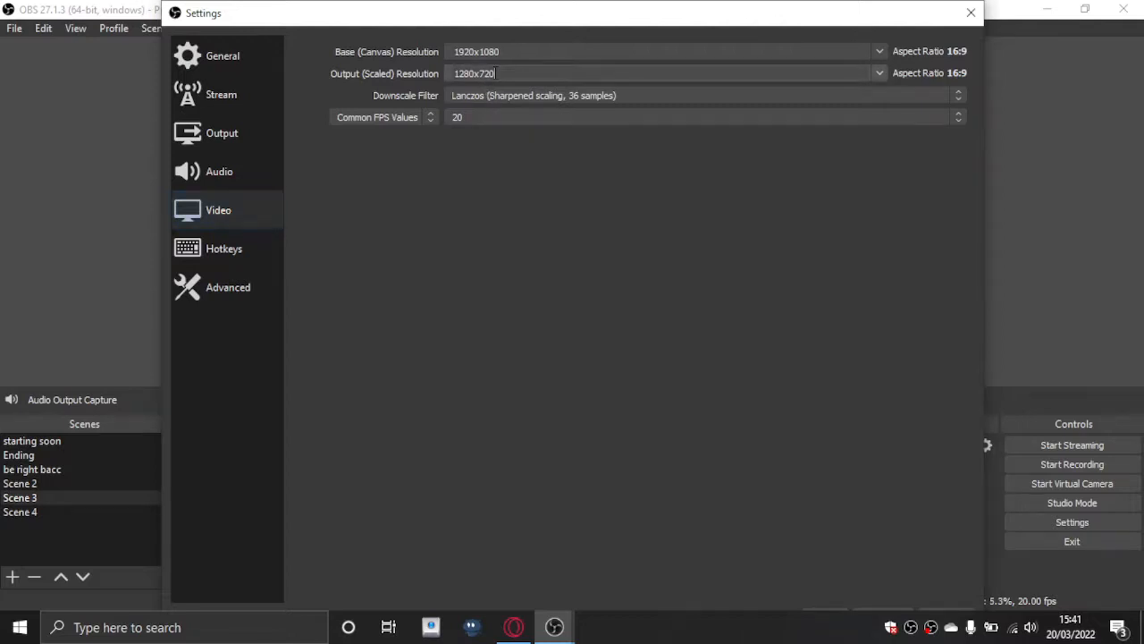
{"action": "left_click", "coordinate": [880, 75]}
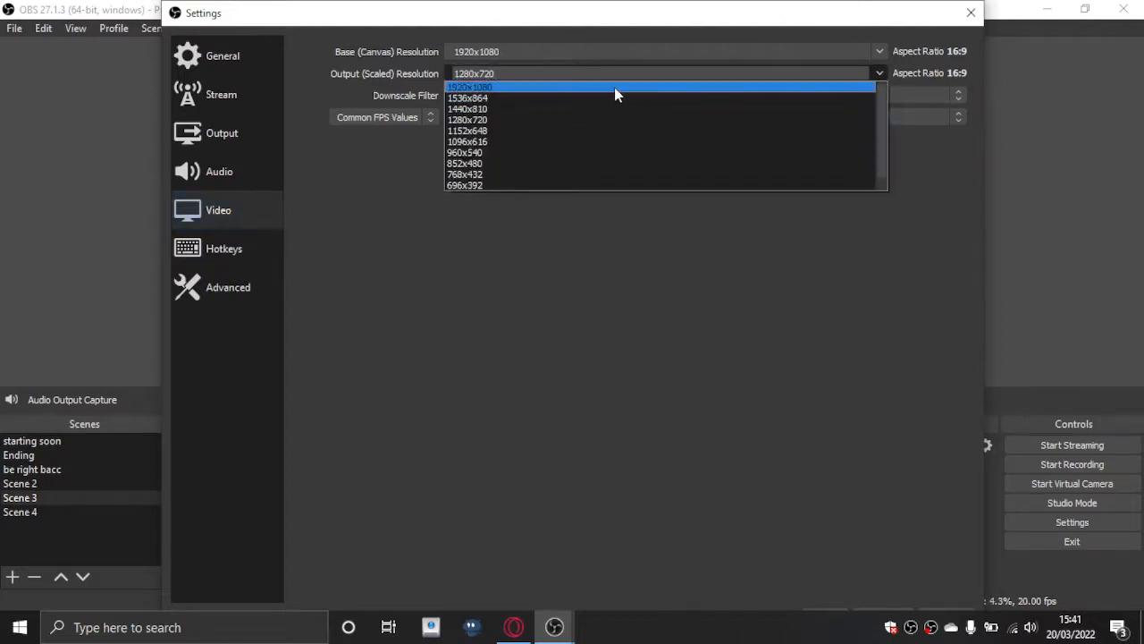
{"action": "left_click", "coordinate": [600, 118]}
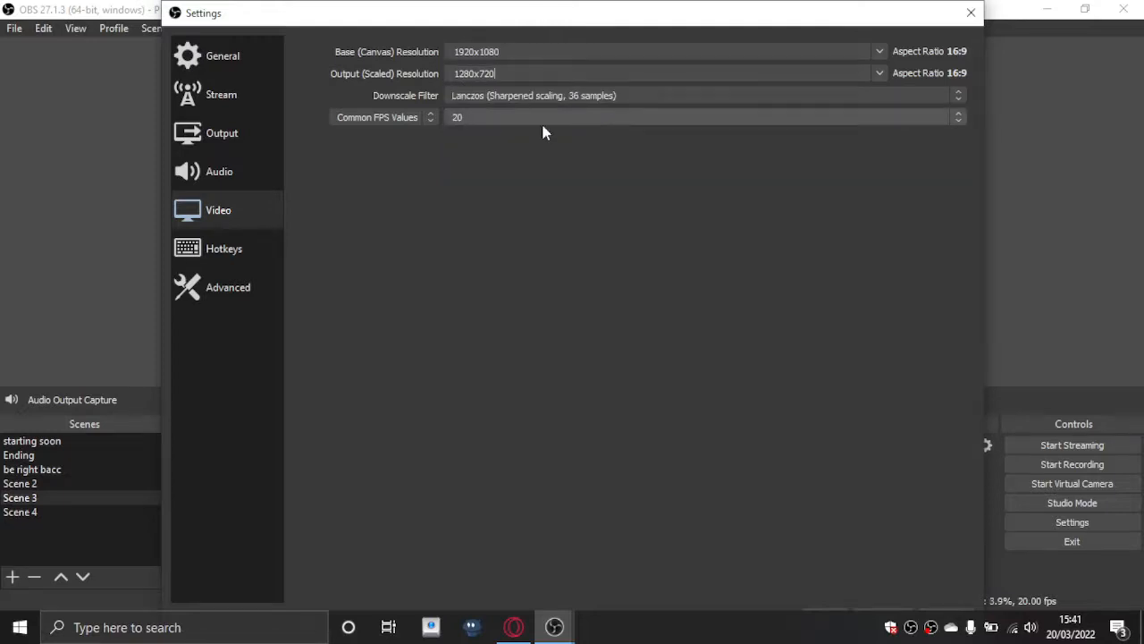
{"action": "left_click", "coordinate": [500, 96]}
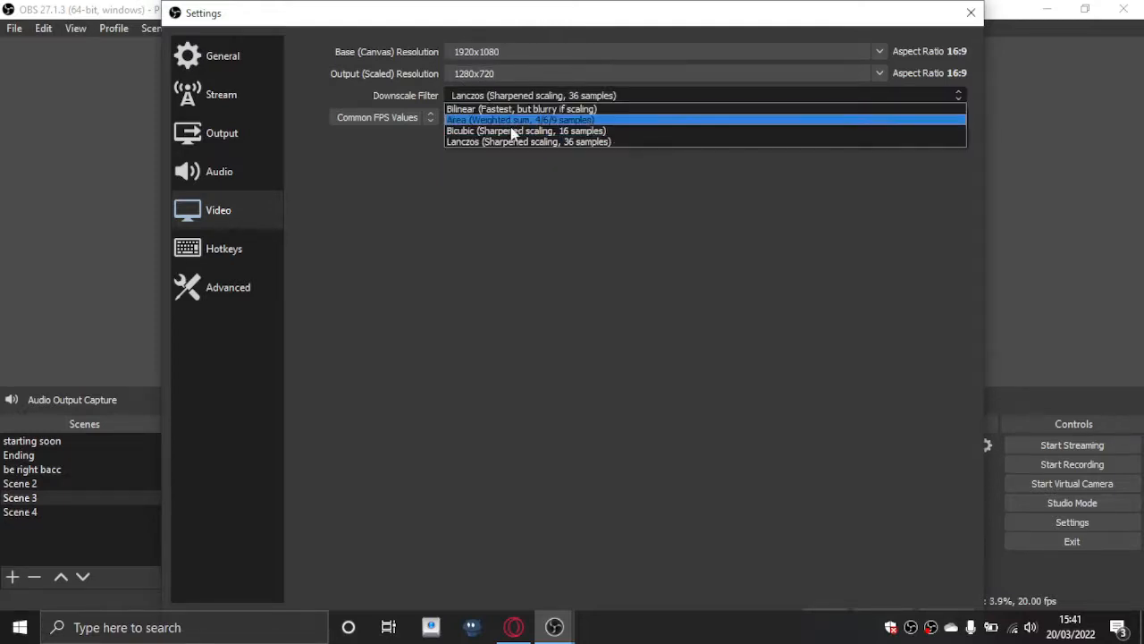
{"action": "left_click", "coordinate": [576, 143]}
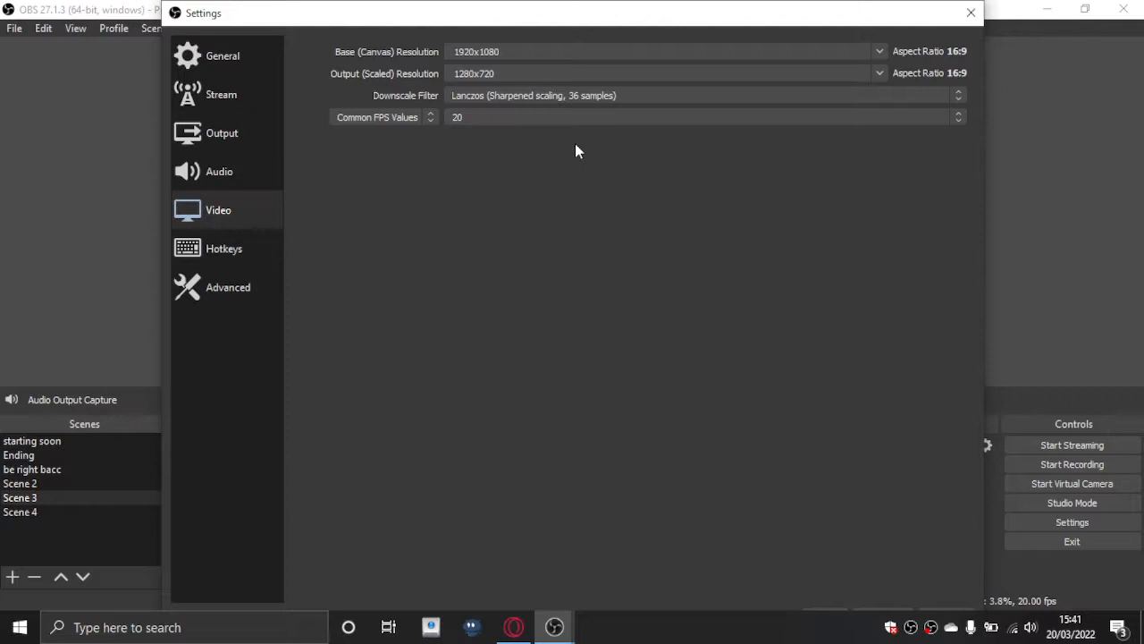
Step: Try the Bilinear downscale filter and return the choice to Lanczos (Sharpened scaling, 36 samples)
{"action": "left_click", "coordinate": [601, 101]}
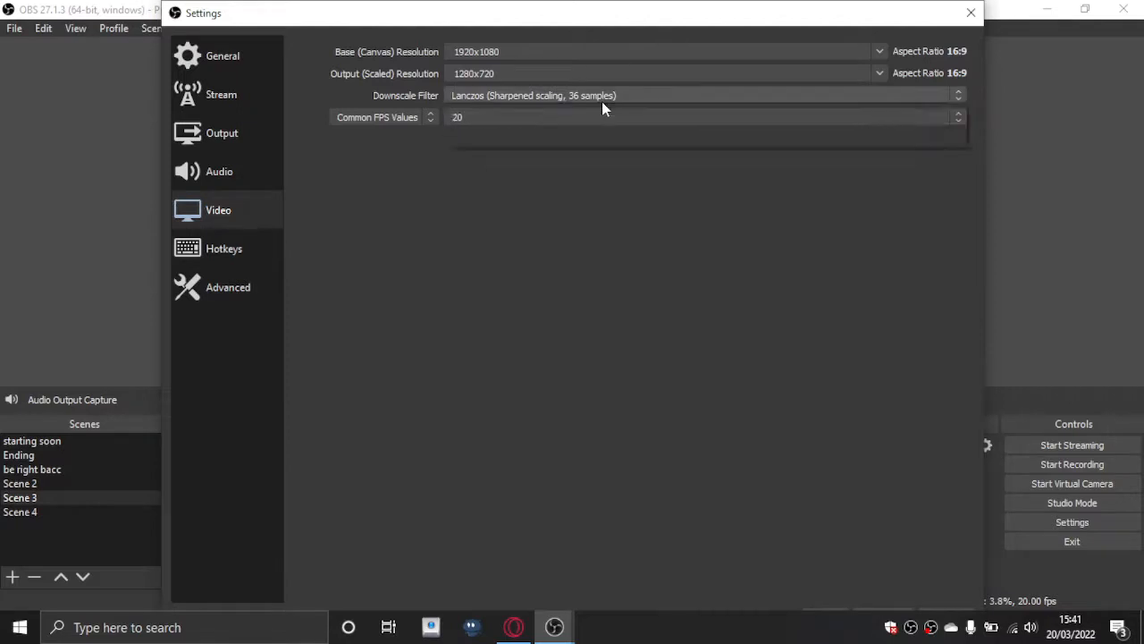
{"action": "left_click", "coordinate": [580, 110]}
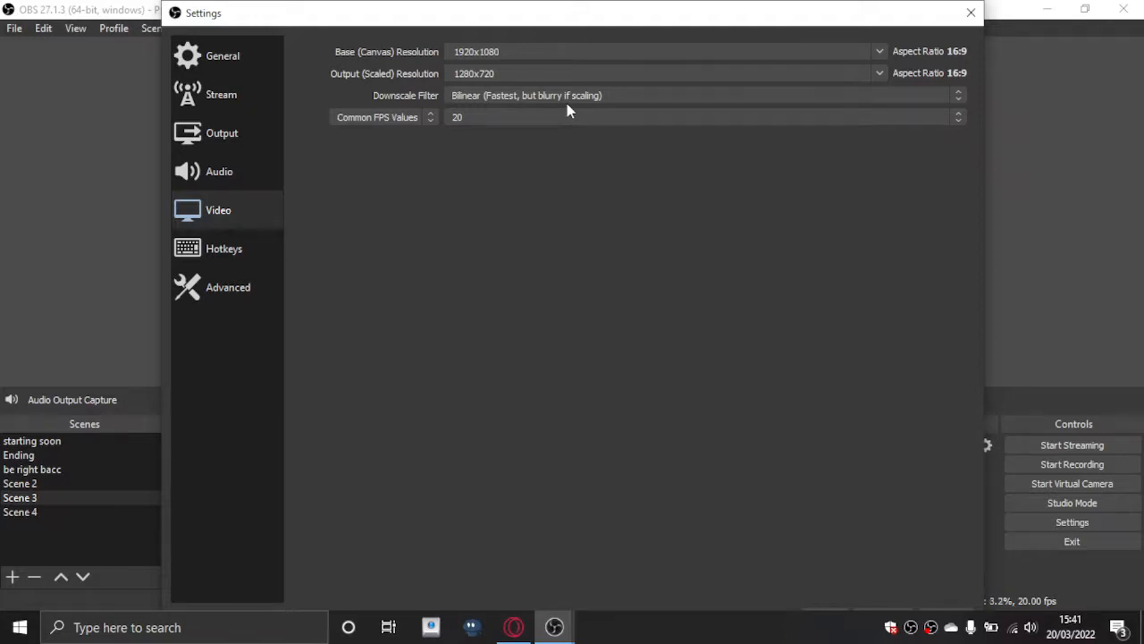
{"action": "left_click", "coordinate": [569, 100]}
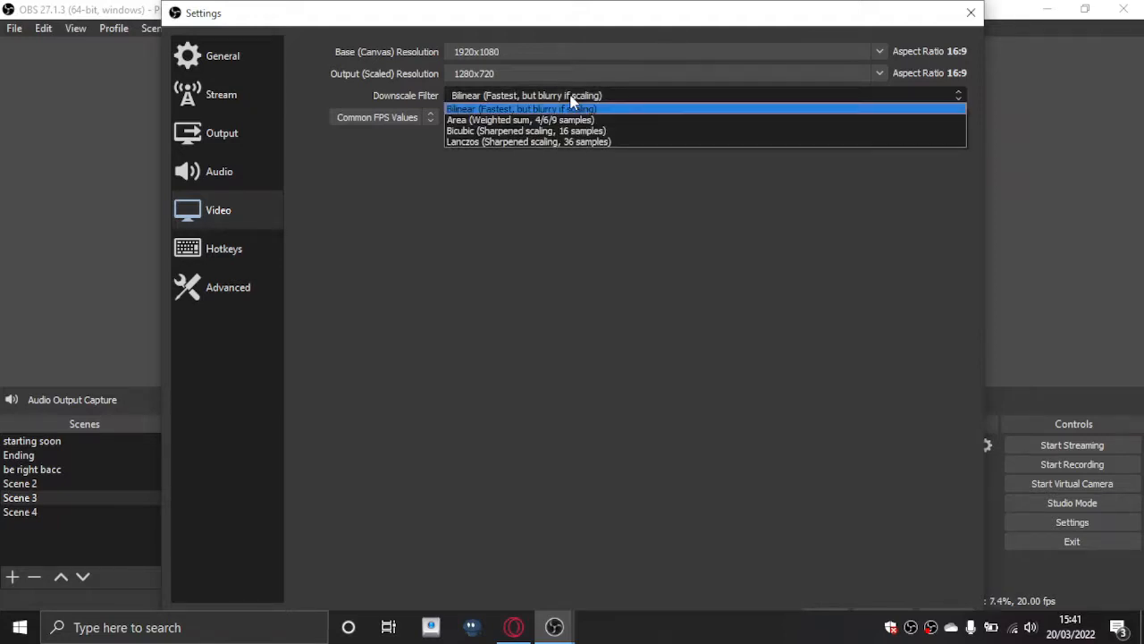
{"action": "left_click", "coordinate": [566, 145]}
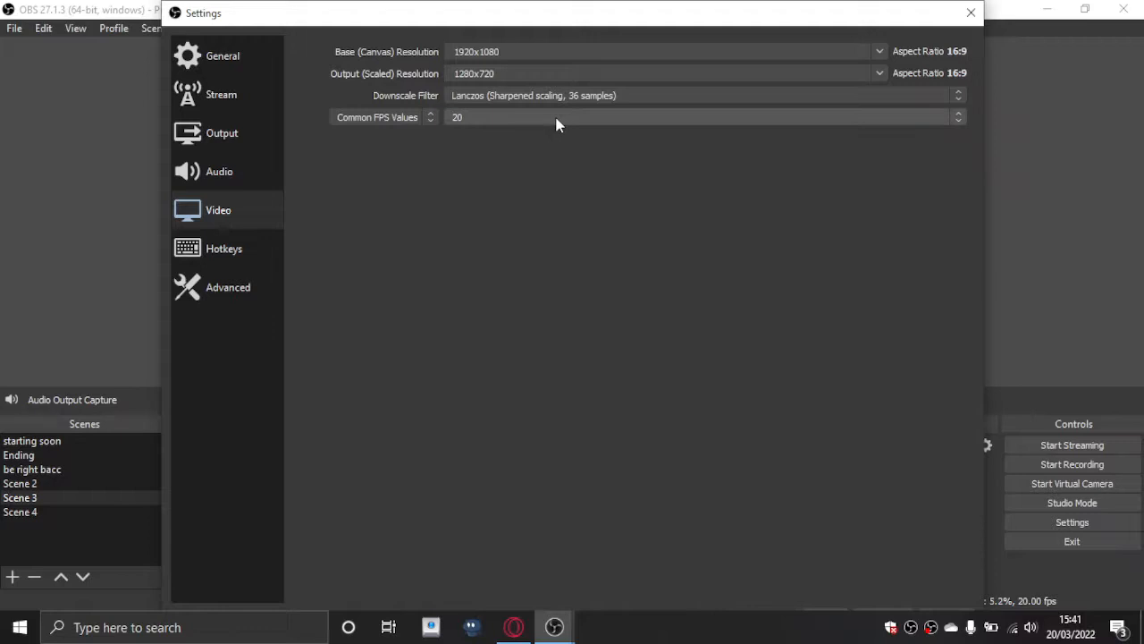
Step: Try a frame rate of 60, return it to 20, and check the FPS type choices while keeping Common FPS Values
{"action": "left_click", "coordinate": [557, 119]}
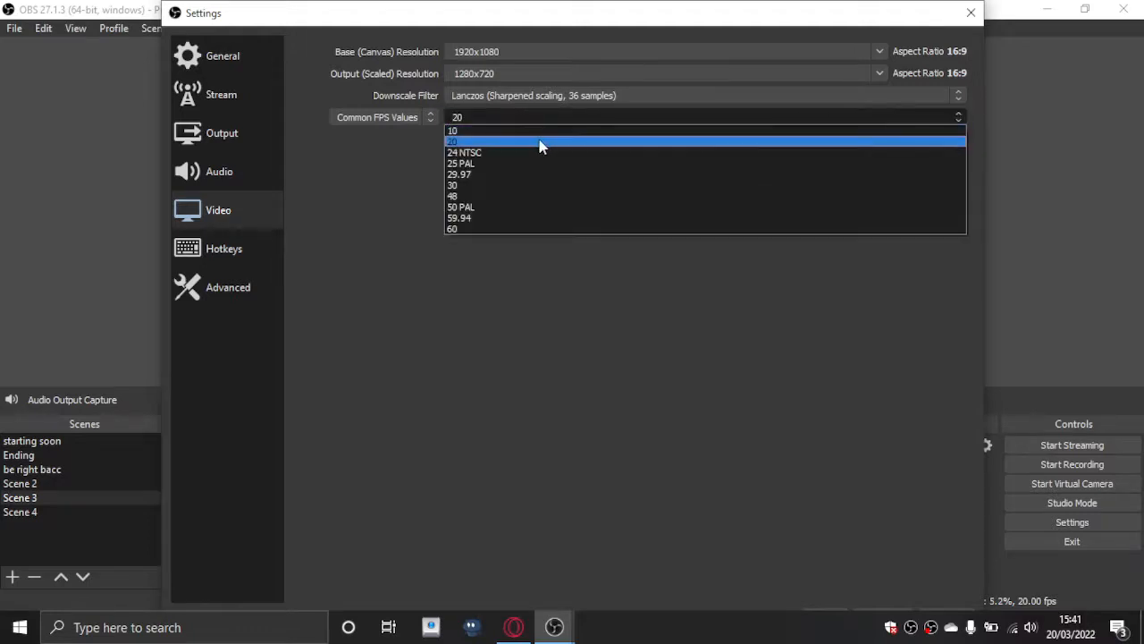
{"action": "left_click", "coordinate": [499, 228]}
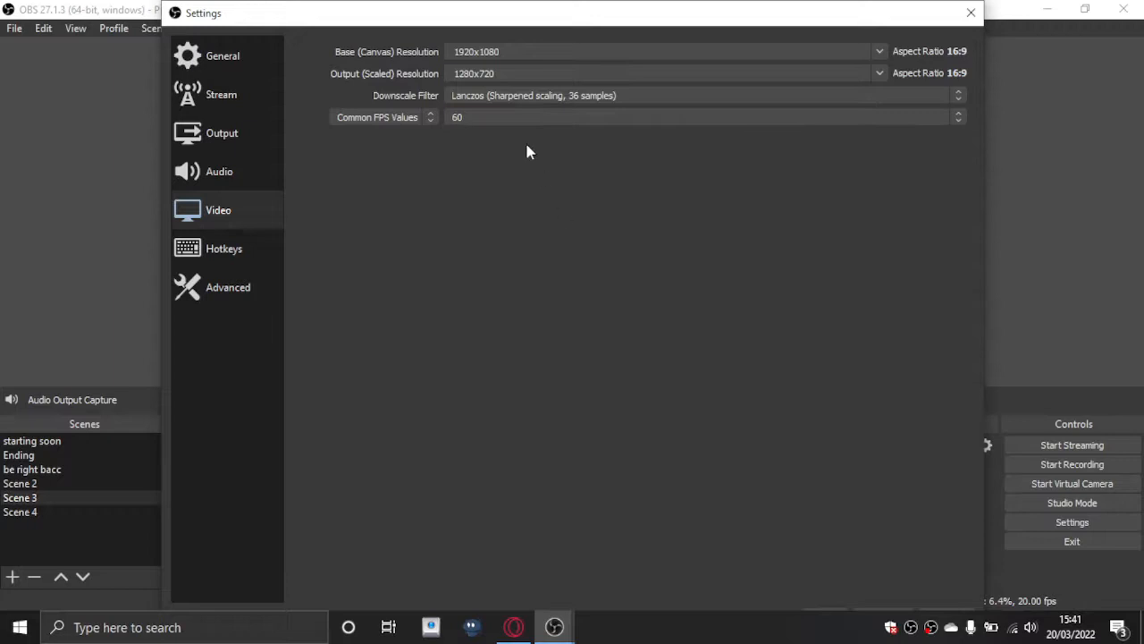
{"action": "left_click", "coordinate": [487, 118]}
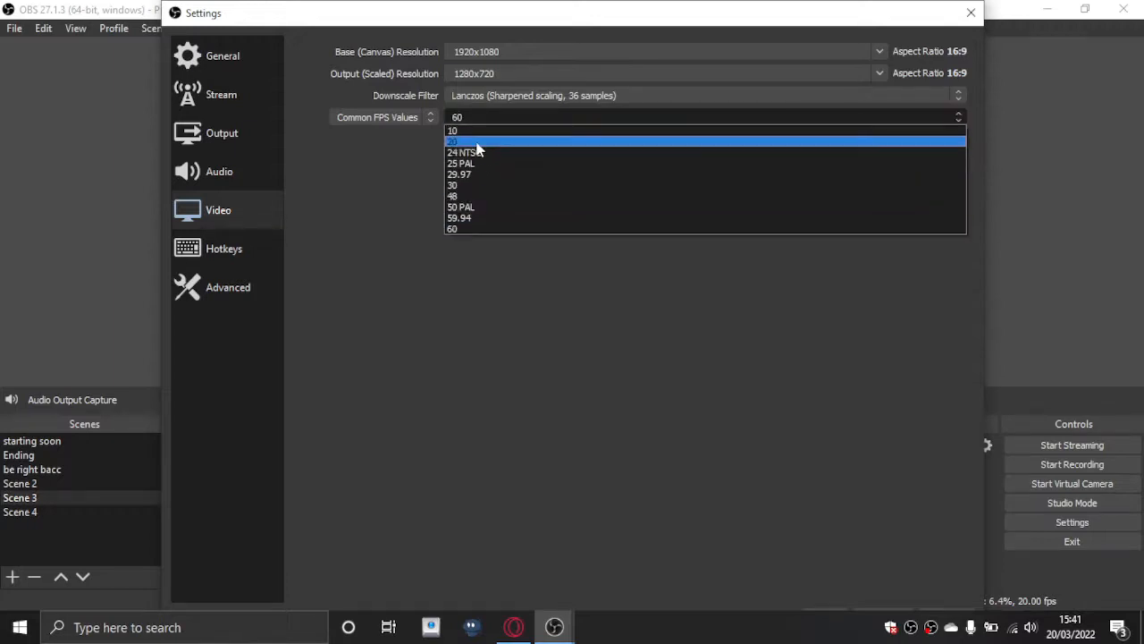
{"action": "left_click", "coordinate": [476, 143]}
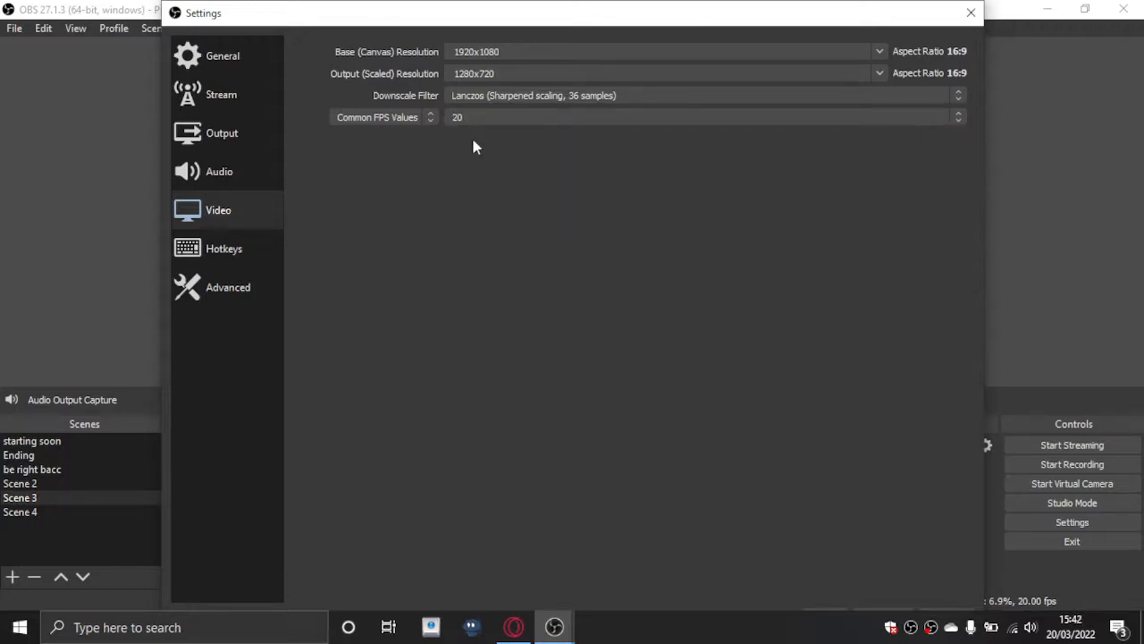
{"action": "left_click", "coordinate": [424, 119]}
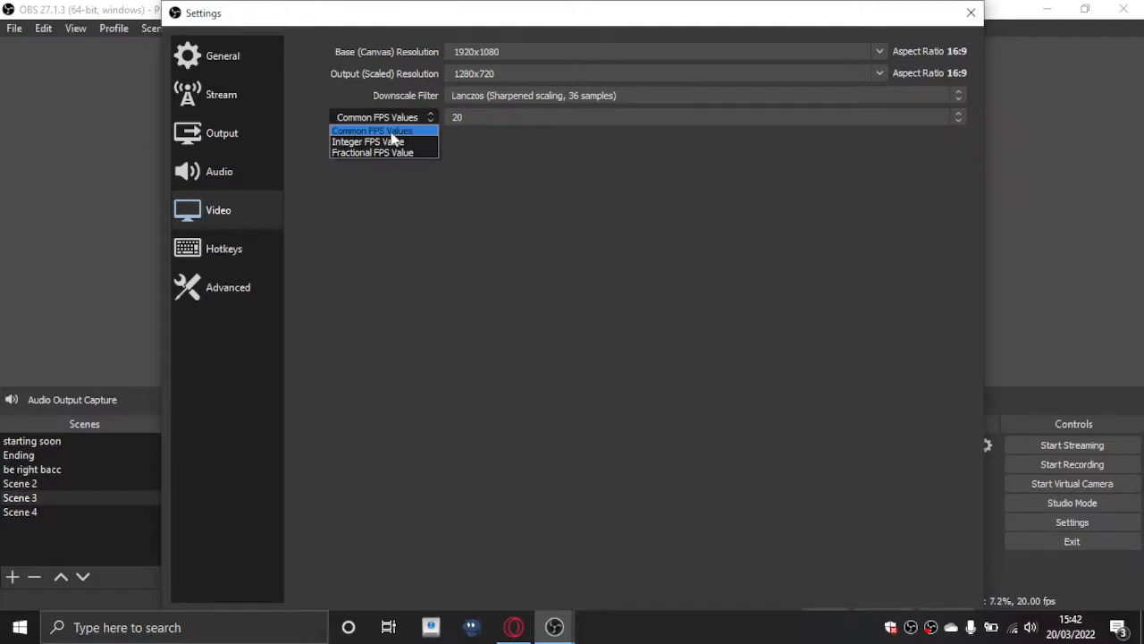
{"action": "left_click", "coordinate": [390, 130]}
Step: Look through the hotkeys and the advanced settings, switching the stream delay on and back off
{"action": "left_click", "coordinate": [241, 255]}
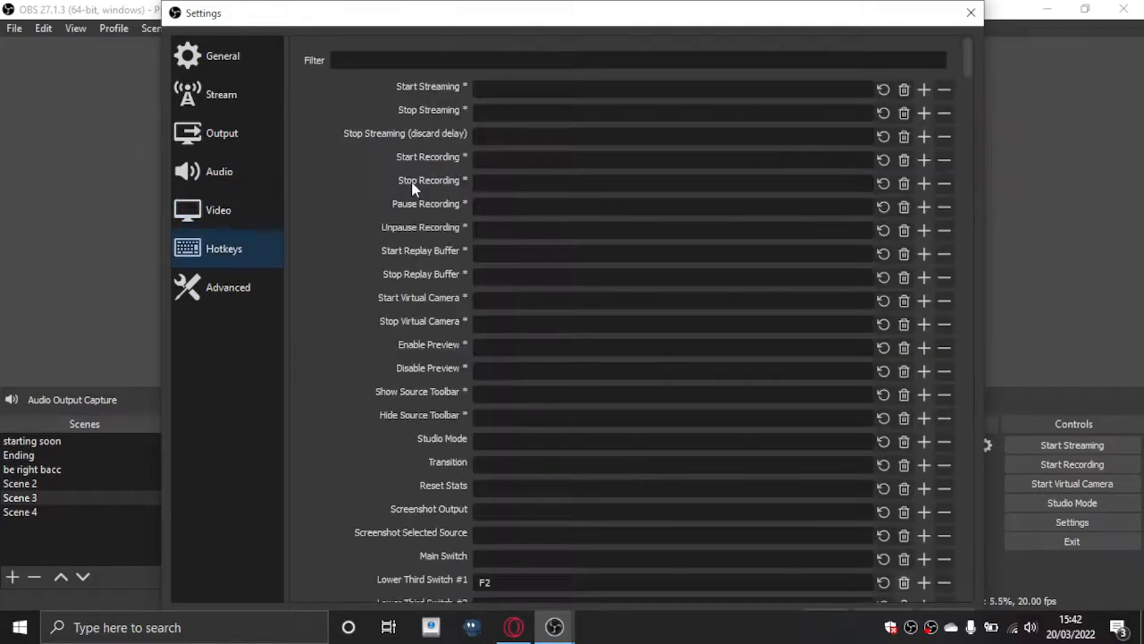
{"action": "left_click", "coordinate": [189, 303]}
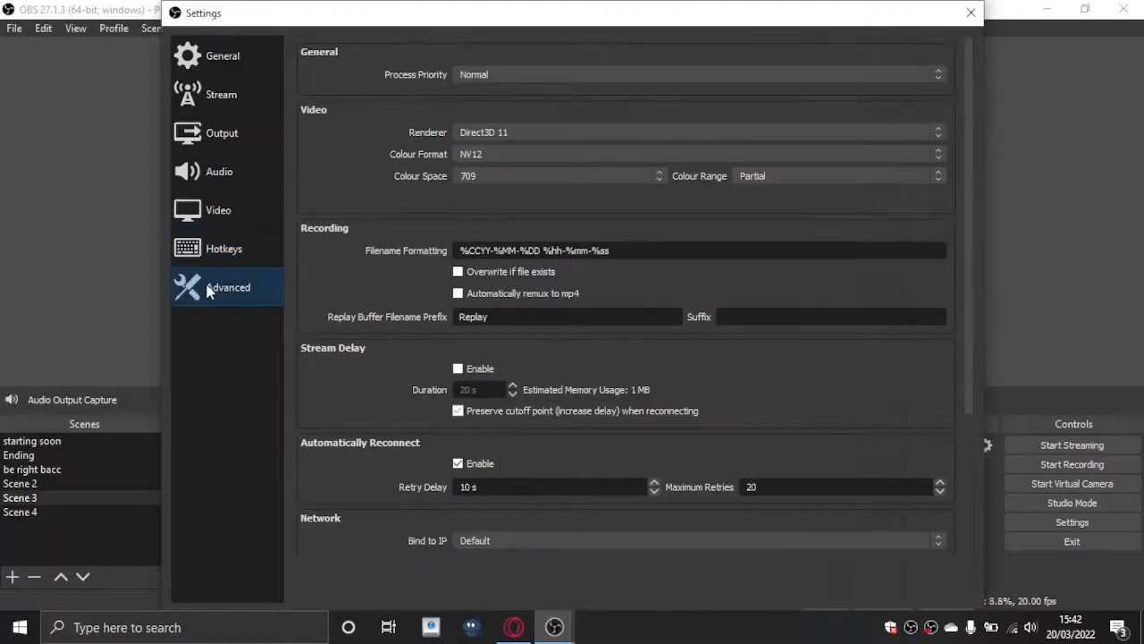
{"action": "left_click", "coordinate": [213, 253]}
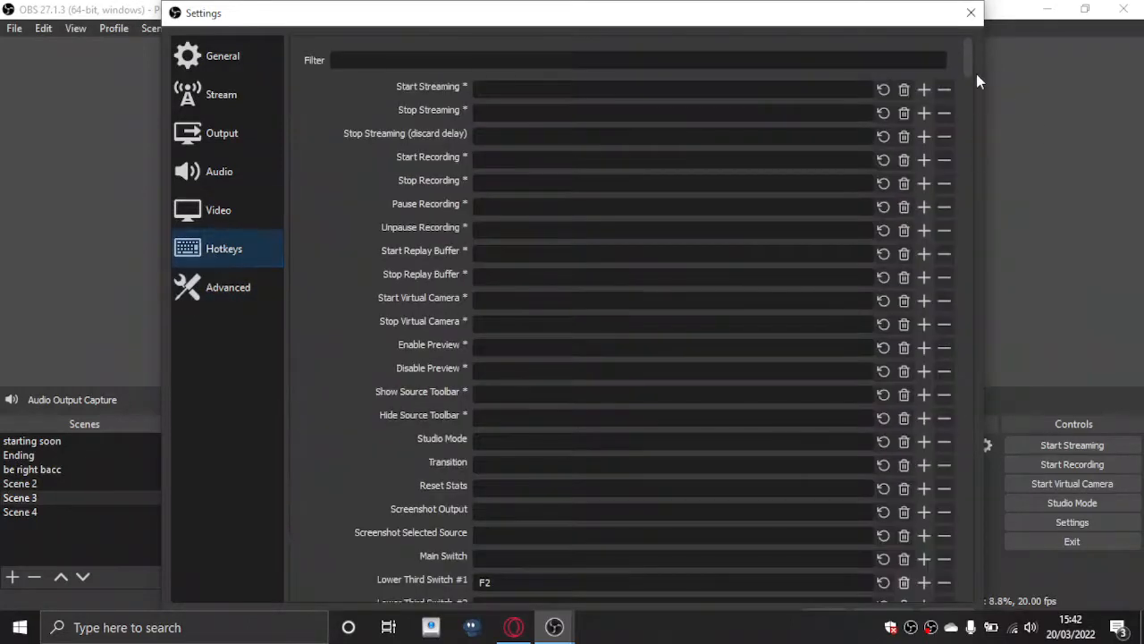
{"action": "mouse_move", "coordinate": [968, 62]}
{"action": "left_mouse_down"}
{"action": "mouse_move", "coordinate": [970, 369]}
{"action": "mouse_move", "coordinate": [965, 60]}
{"action": "left_mouse_up"}
{"action": "left_click", "coordinate": [199, 295]}
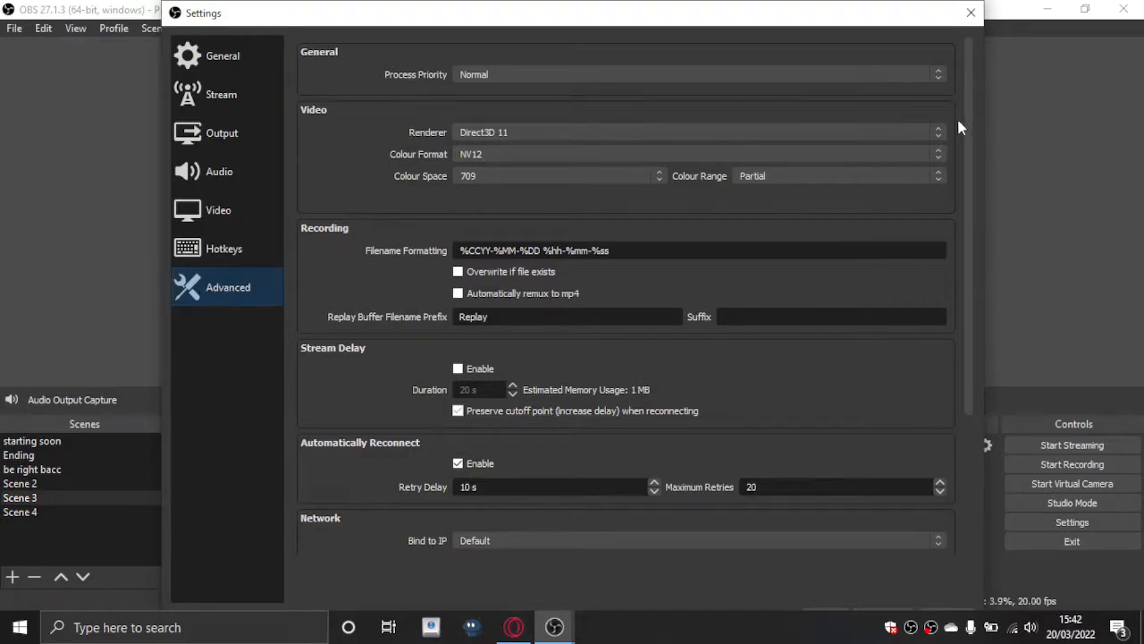
{"action": "right_click", "coordinate": [967, 144]}
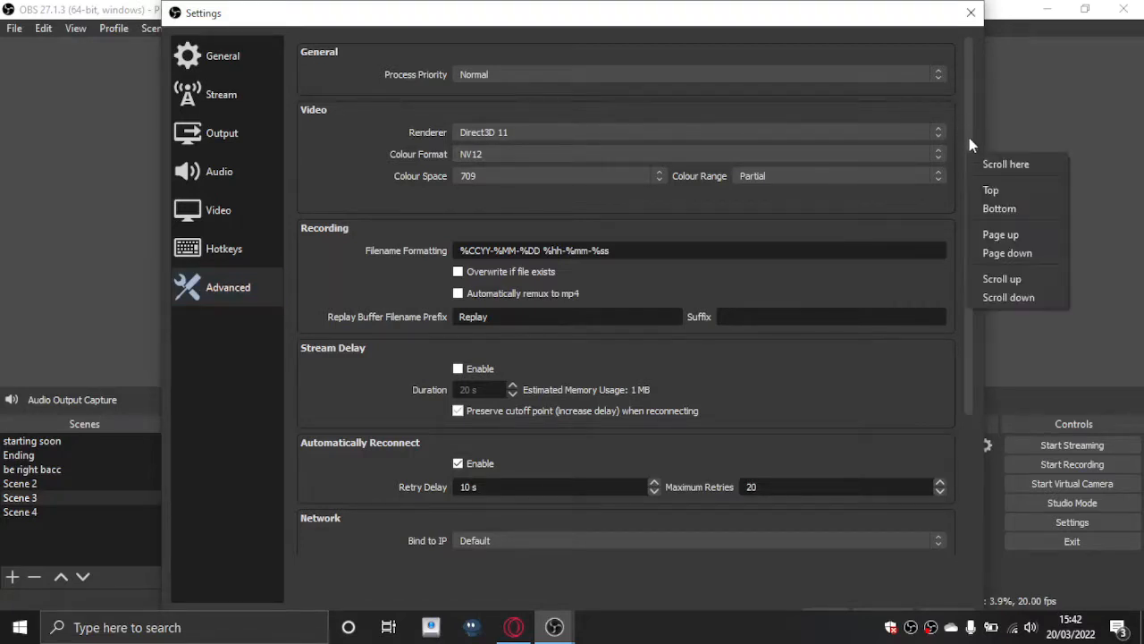
{"action": "left_click", "coordinate": [969, 135]}
{"action": "right_click", "coordinate": [975, 195]}
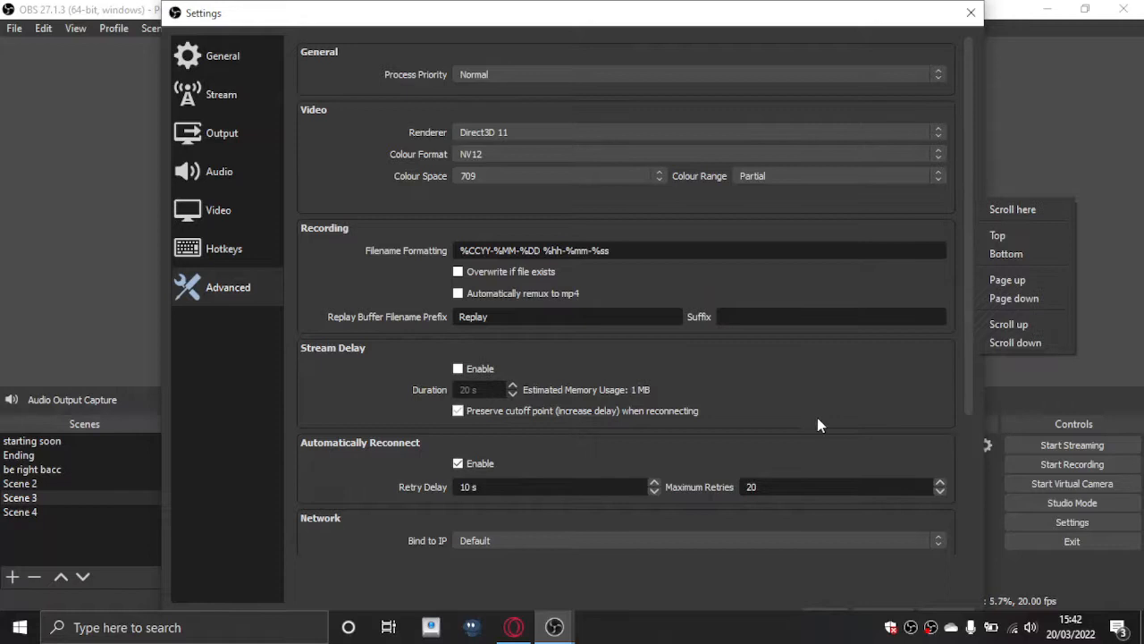
{"action": "left_click", "coordinate": [796, 498]}
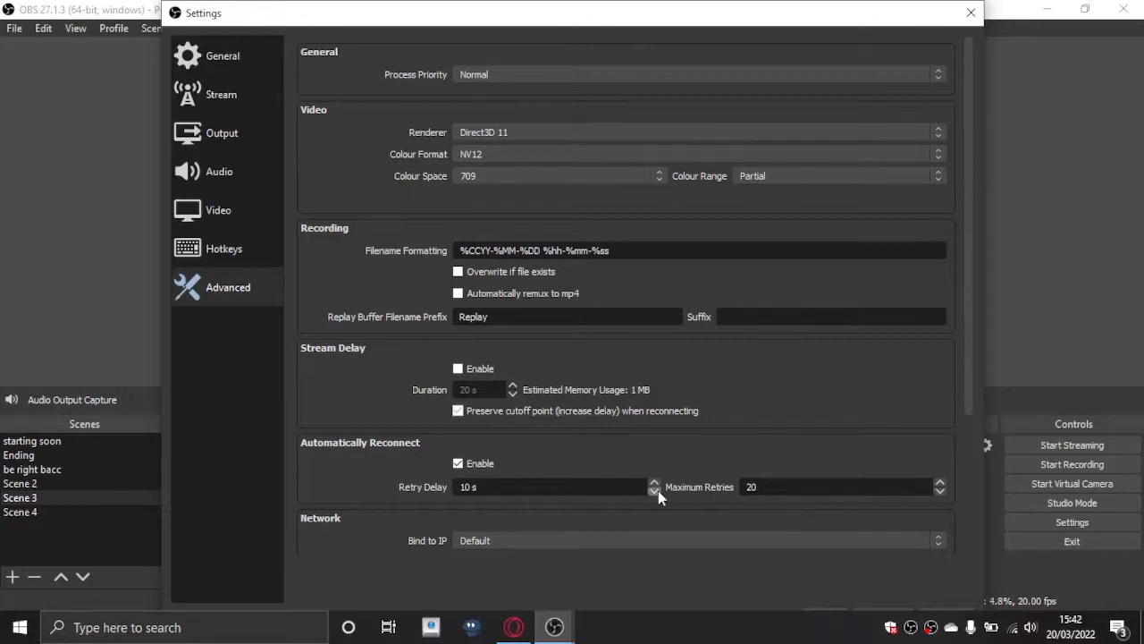
{"action": "left_click", "coordinate": [459, 369]}
{"action": "left_click", "coordinate": [458, 370]}
Step: Set the automatic reconnect retry delay to 7 s and the maximum retries to 20, and confirm the settings
{"action": "left_click", "coordinate": [470, 487]}
{"action": "key", "text": "BackSpace"}
{"action": "key", "text": "BackSpace"}
{"action": "type", "text": "7"}
{"action": "left_click", "coordinate": [773, 488]}
{"action": "key", "text": "BackSpace"}
{"action": "key", "text": "BackSpace"}
{"action": "type", "text": "20"}
{"action": "key", "text": "Return"}
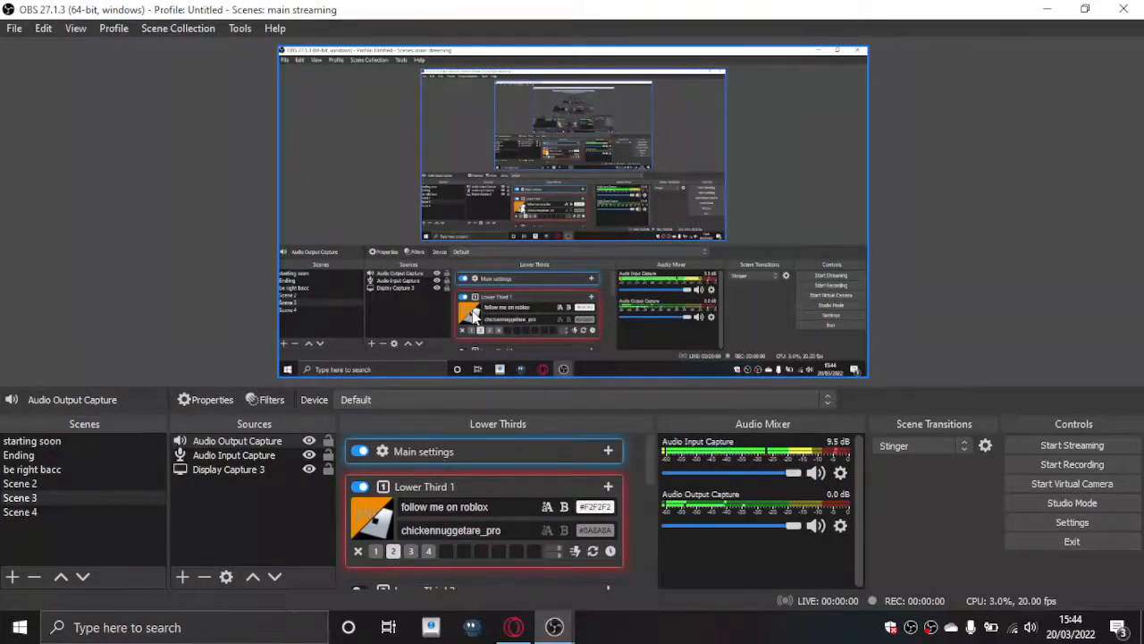
{"action": "mouse_move", "coordinate": [577, 637]}
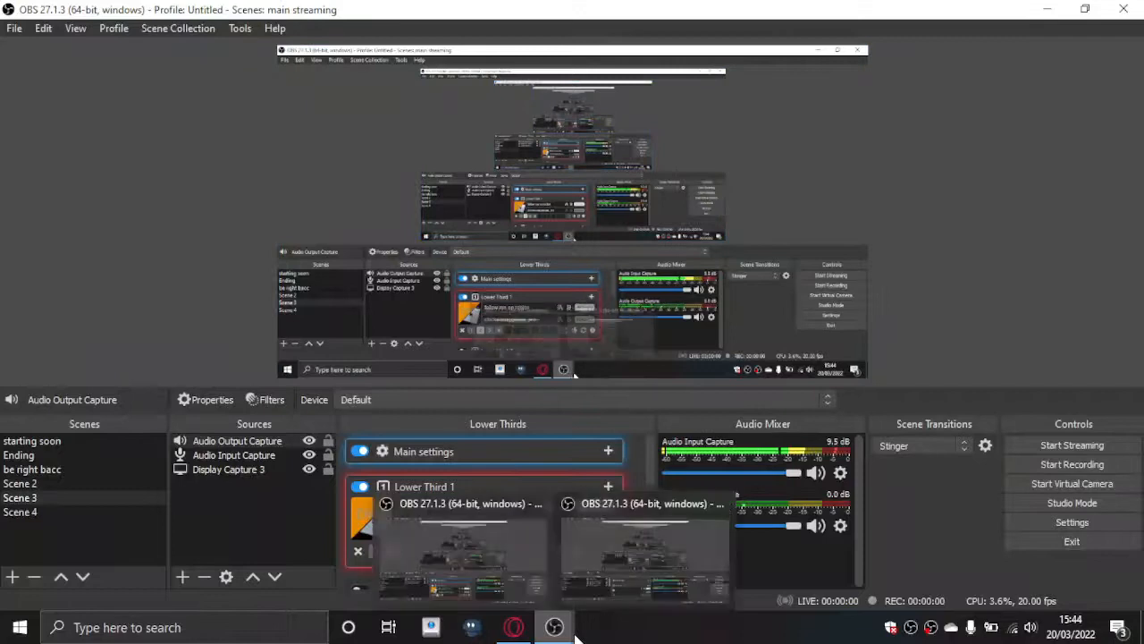